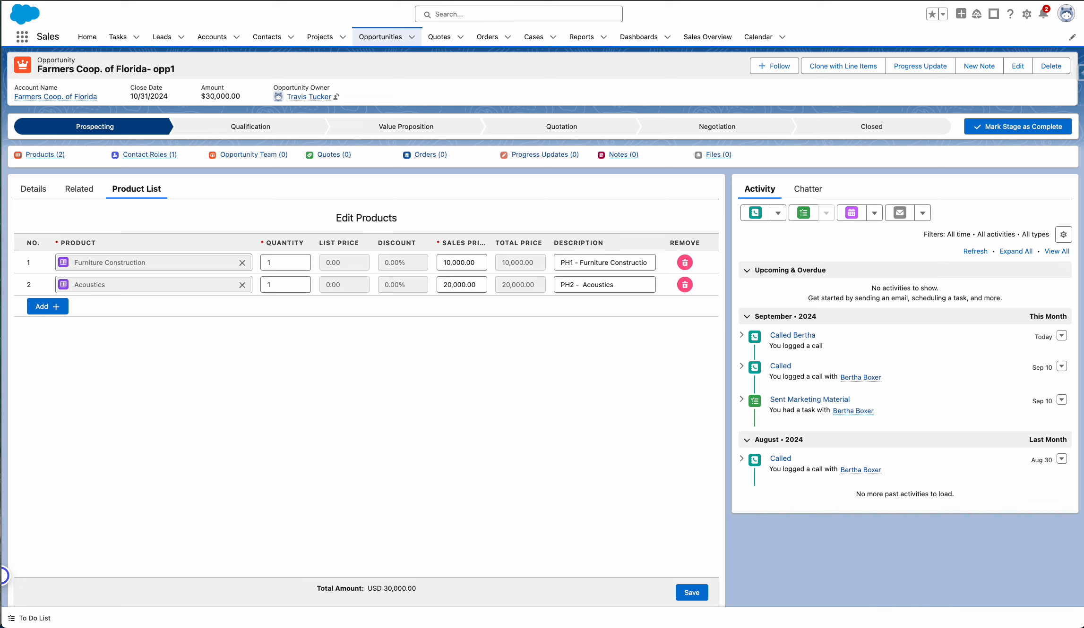
Review the opportunity's details, its contact roles and its product list.
{"action": "left_click", "coordinate": [35, 194]}
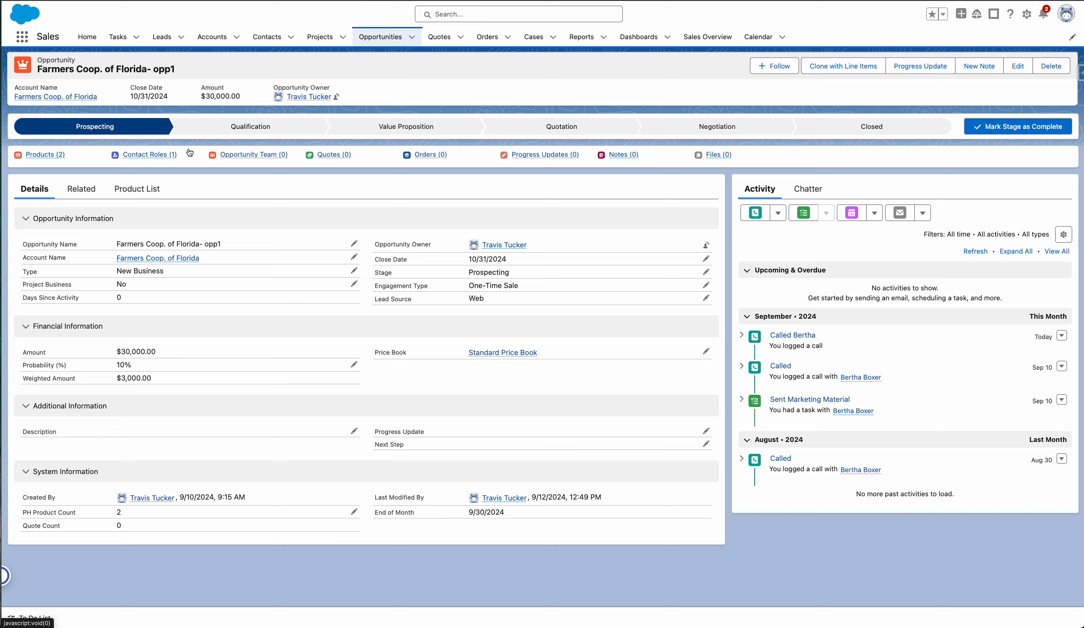
{"action": "mouse_move", "coordinate": [158, 156]}
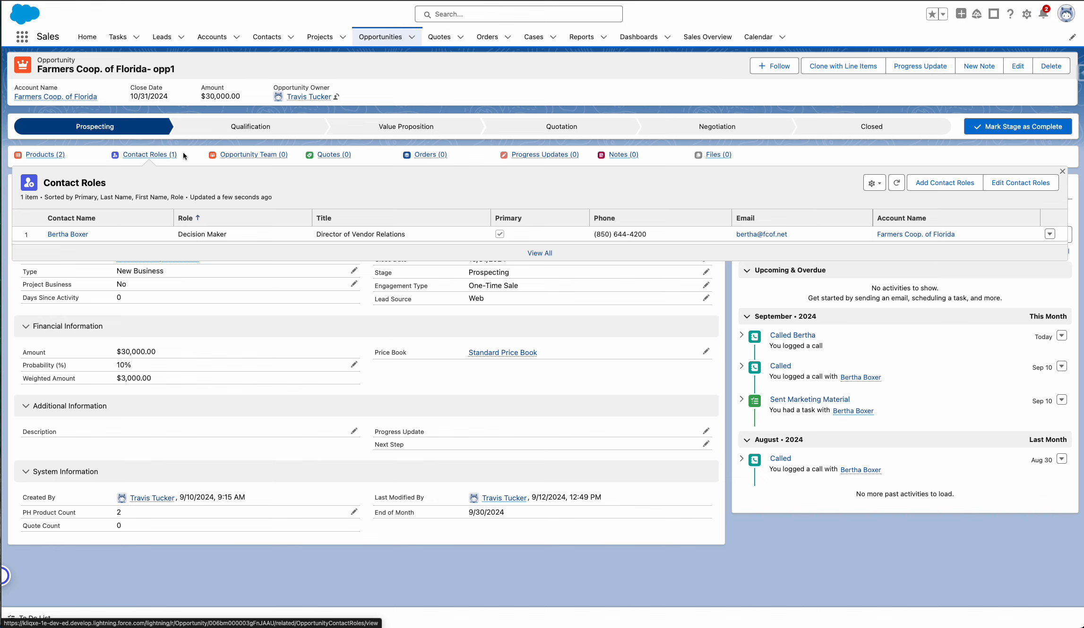
{"action": "left_click", "coordinate": [145, 190]}
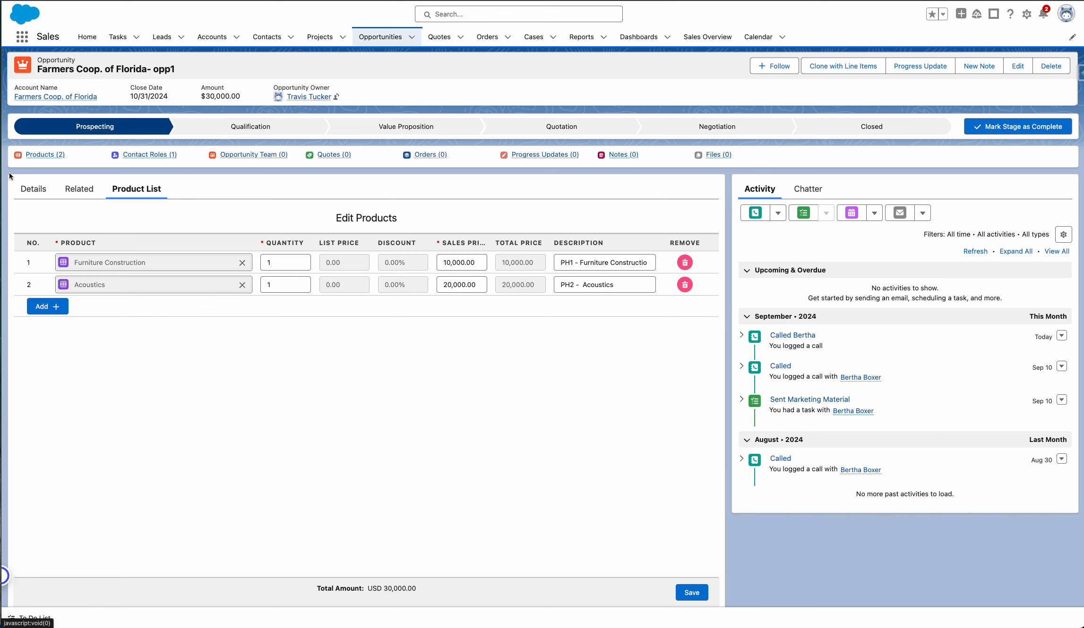
{"action": "left_click", "coordinate": [33, 189]}
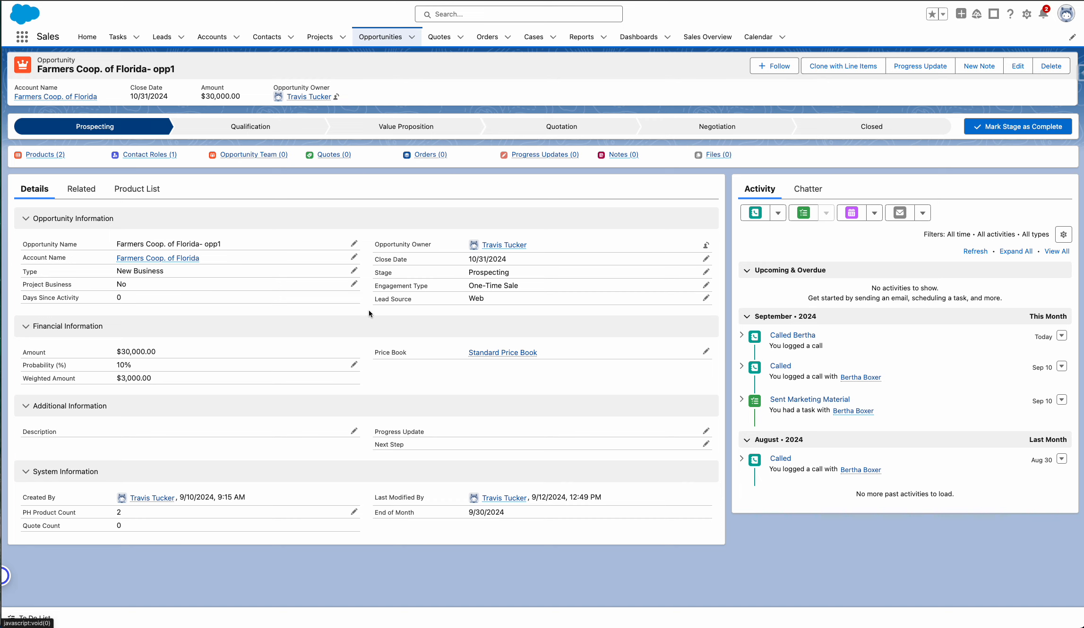
Add two product lines to the opportunity's product list: GenWatt Diesel 10kW and GenWatt Propane 1500kW.
{"action": "left_click", "coordinate": [136, 196]}
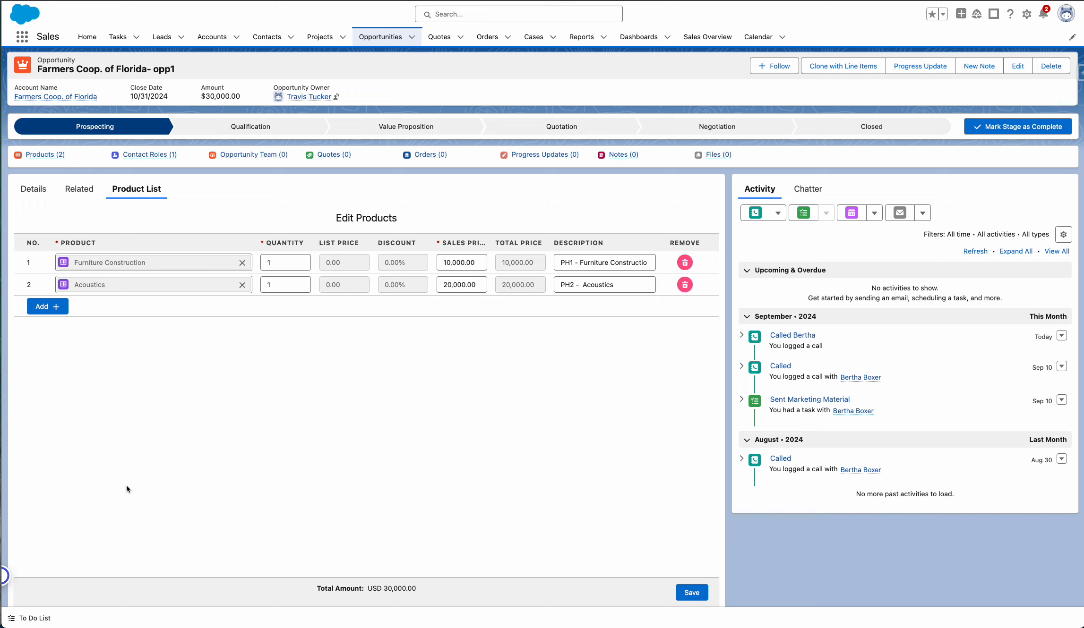
{"action": "left_click", "coordinate": [47, 306]}
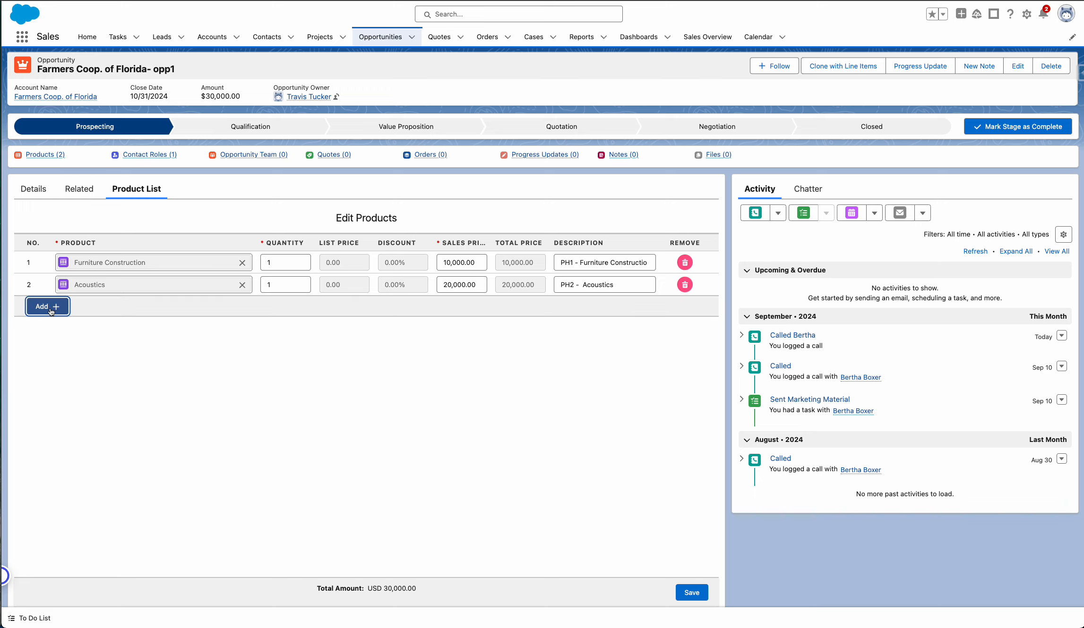
{"action": "left_click", "coordinate": [48, 328]}
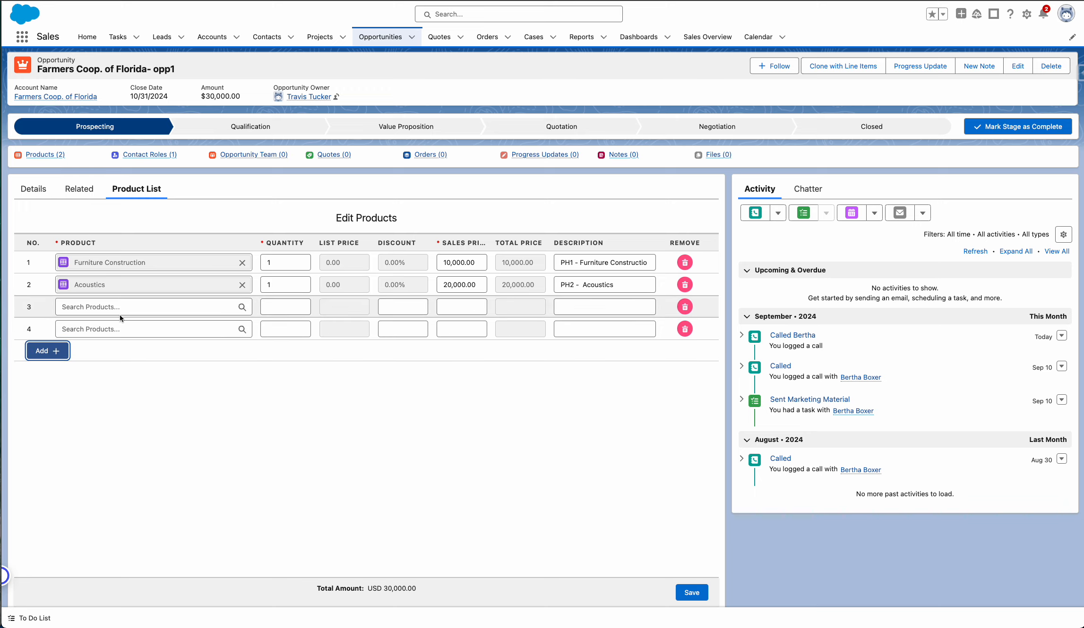
{"action": "left_click", "coordinate": [186, 311]}
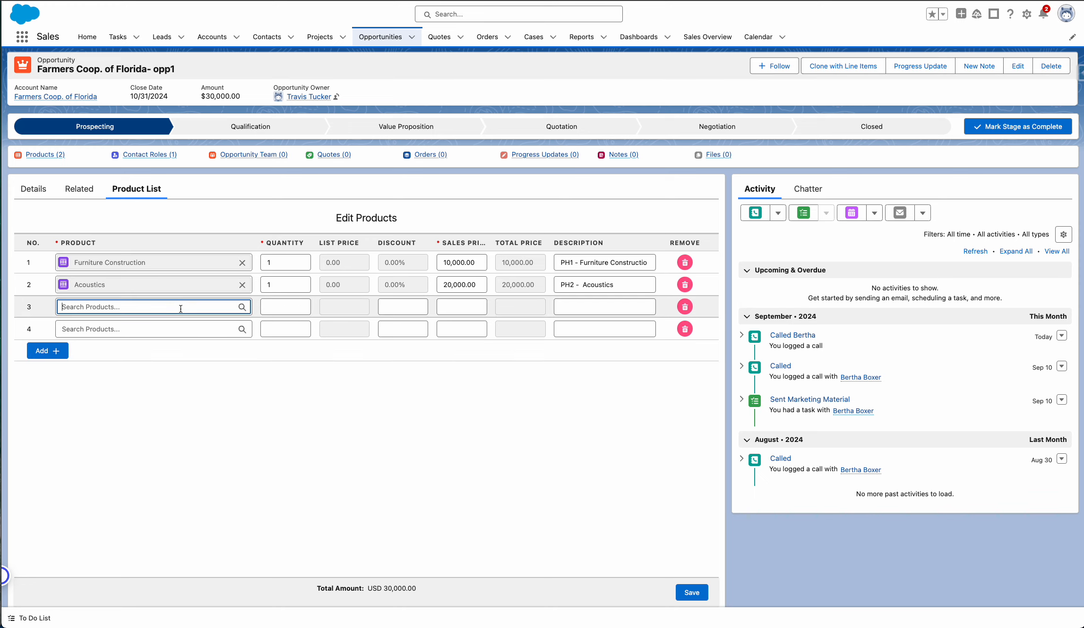
{"action": "type", "text": "gen"}
{"action": "left_click", "coordinate": [136, 338]}
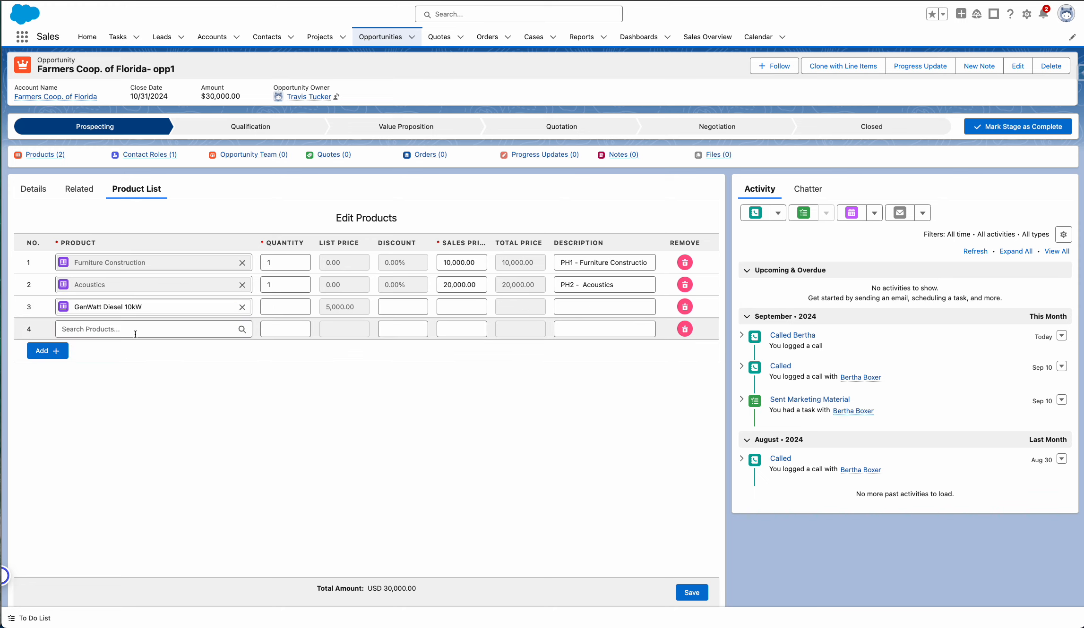
{"action": "left_click", "coordinate": [135, 331]}
{"action": "type", "text": "gen"}
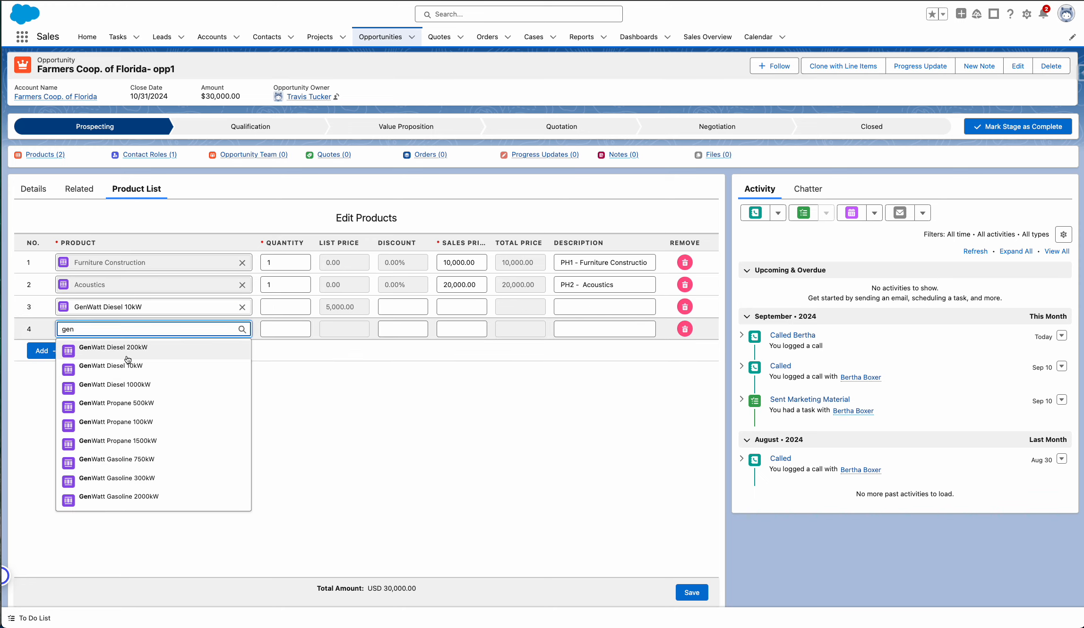
{"action": "left_click", "coordinate": [114, 441]}
Set the quantity to 2 for GenWatt Diesel 10kW and 5 for GenWatt Propane 1500kW.
{"action": "left_click", "coordinate": [288, 304]}
{"action": "type", "text": "2"}
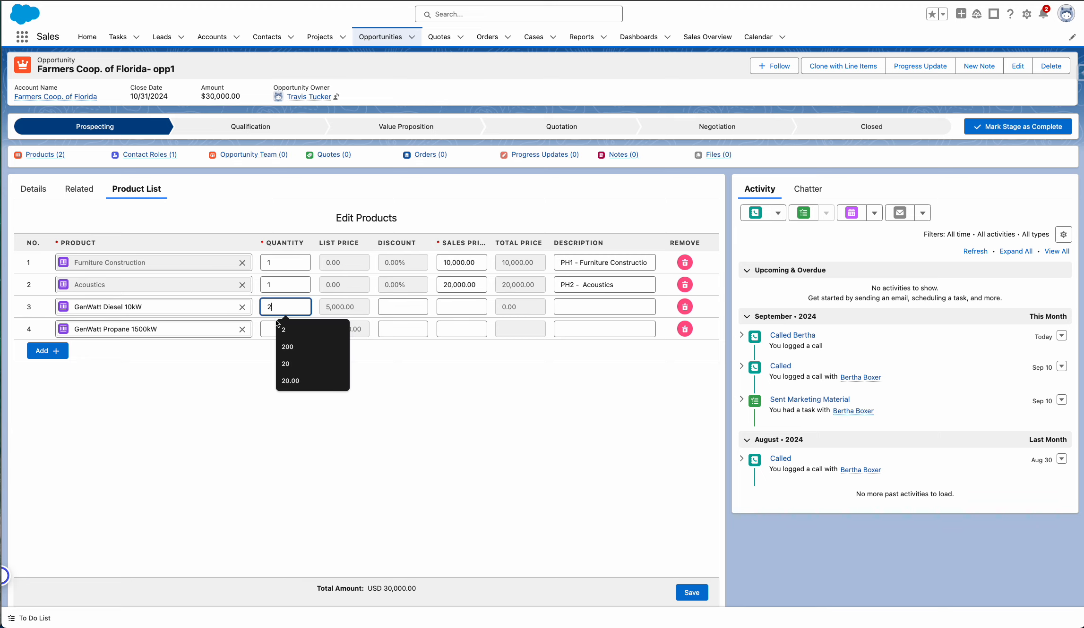
{"action": "left_click", "coordinate": [271, 331]}
{"action": "type", "text": "5"}
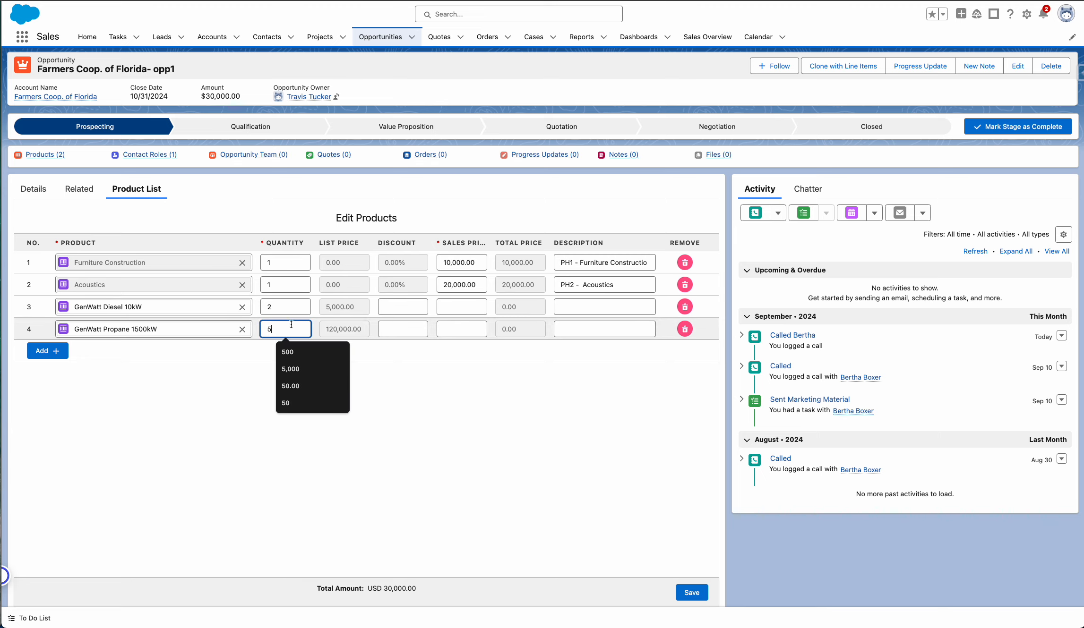
Set the discount of both GenWatt product lines to 0%.
{"action": "left_click", "coordinate": [396, 307]}
{"action": "type", "text": "0"}
{"action": "left_click", "coordinate": [402, 329]}
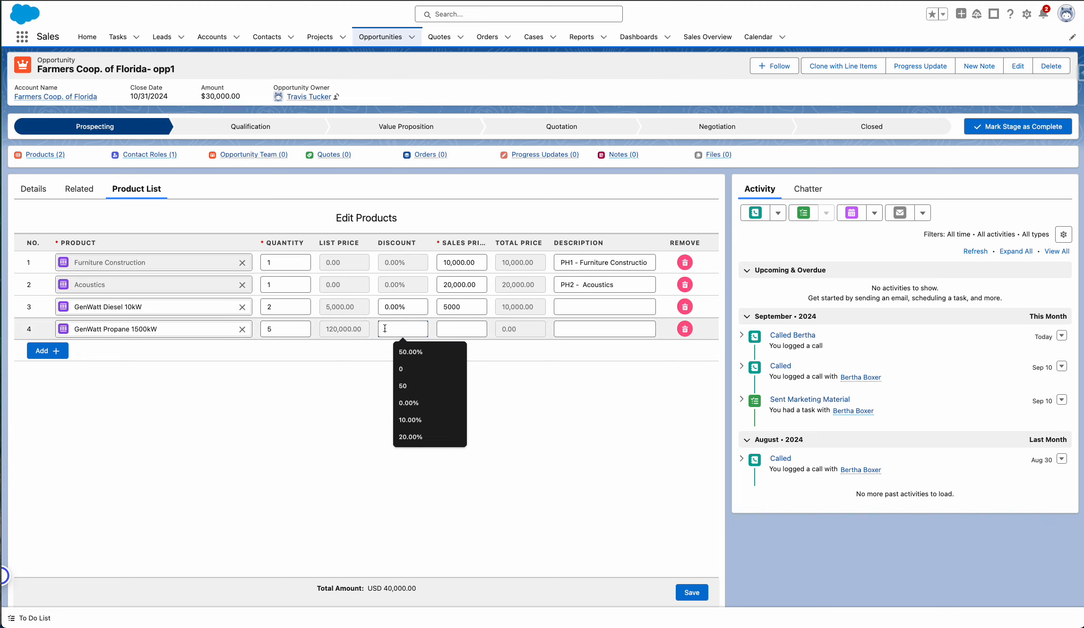
{"action": "type", "text": "0"}
{"action": "left_click", "coordinate": [334, 410]}
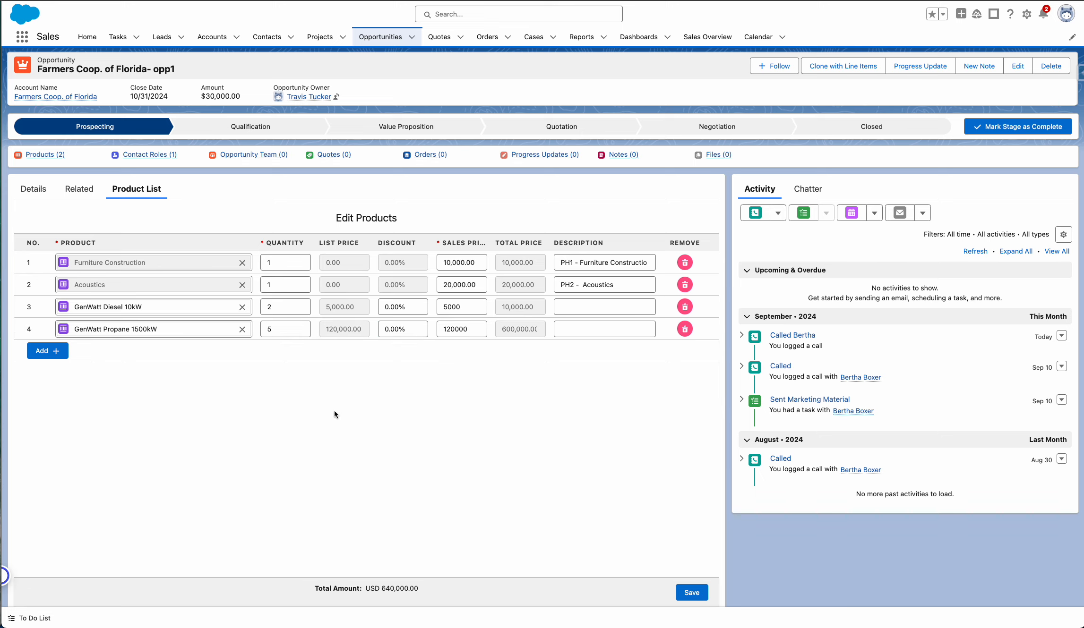
Remove the Furniture Construction and Acoustics lines from the opportunity's product list.
{"action": "left_click", "coordinate": [685, 262]}
{"action": "left_click", "coordinate": [685, 262]}
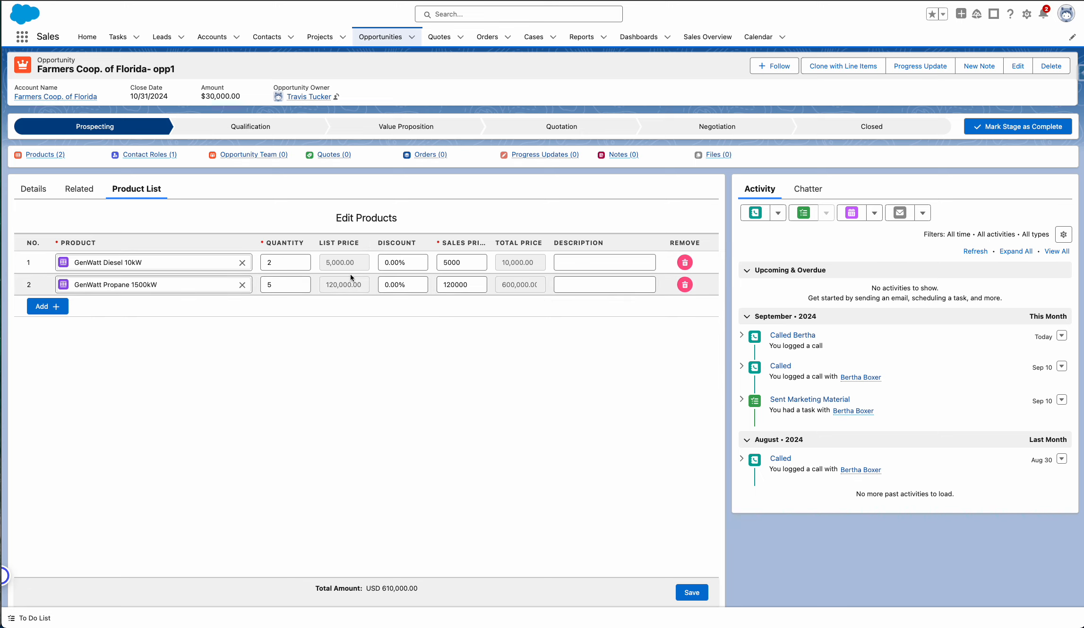
Set the discount of both GenWatt product lines to 20% and save the opportunity's product list.
{"action": "double_click", "coordinate": [412, 263]}
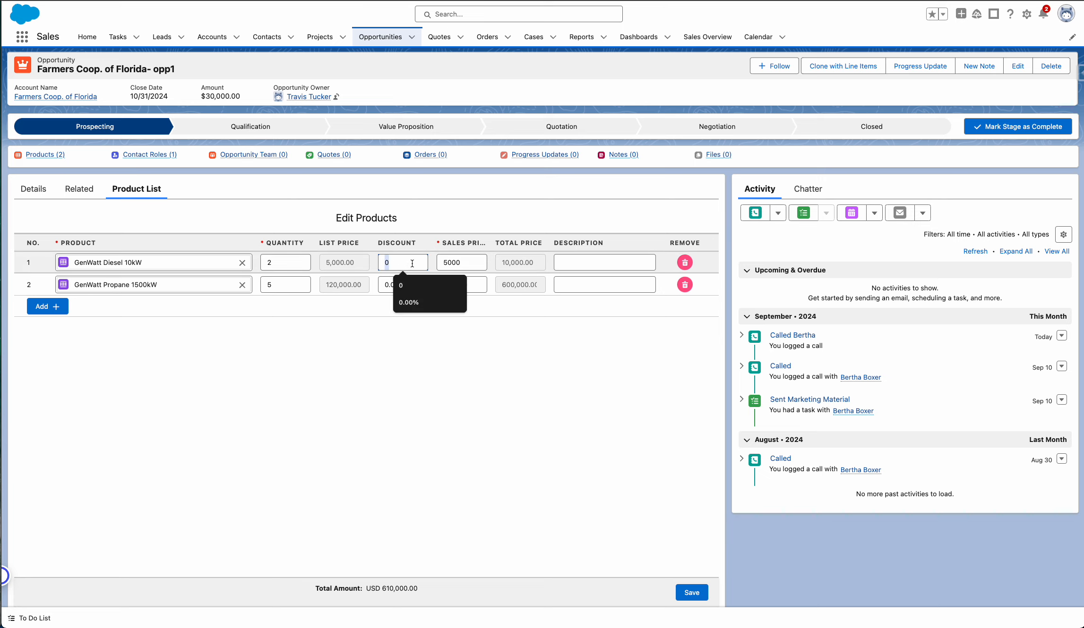
{"action": "type", "text": "20"}
{"action": "left_click", "coordinate": [392, 285]}
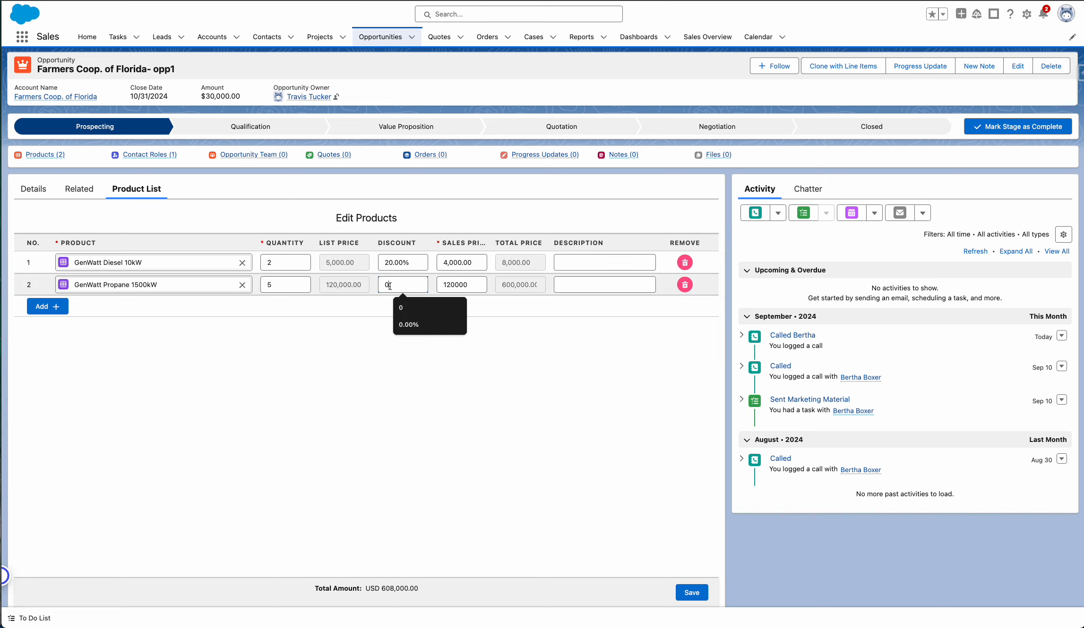
{"action": "type", "text": "20"}
{"action": "left_click", "coordinate": [330, 419]}
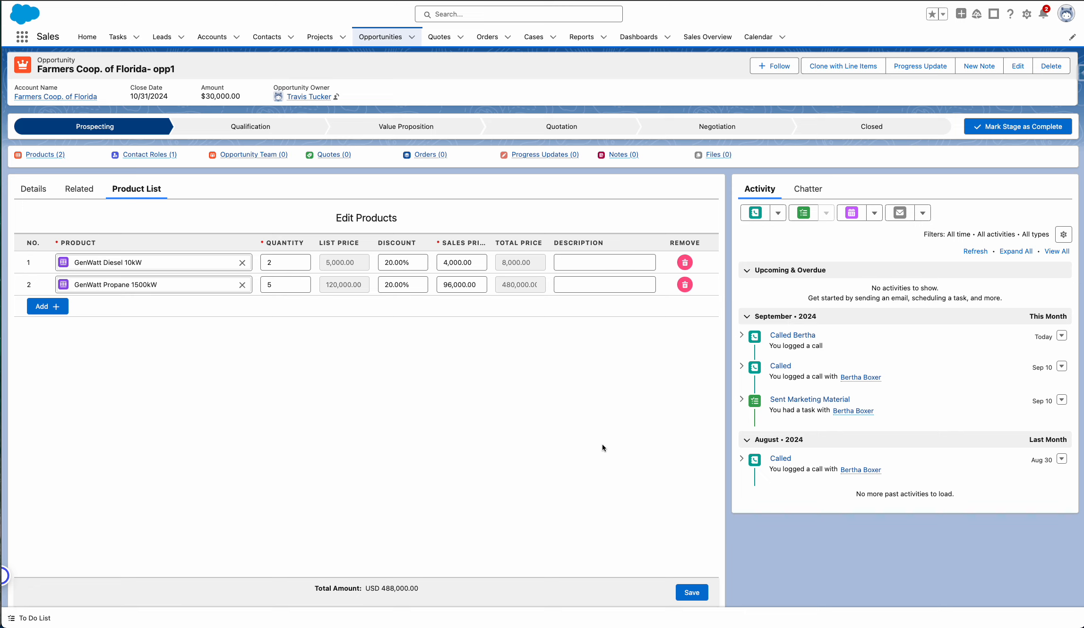
{"action": "left_click", "coordinate": [691, 593]}
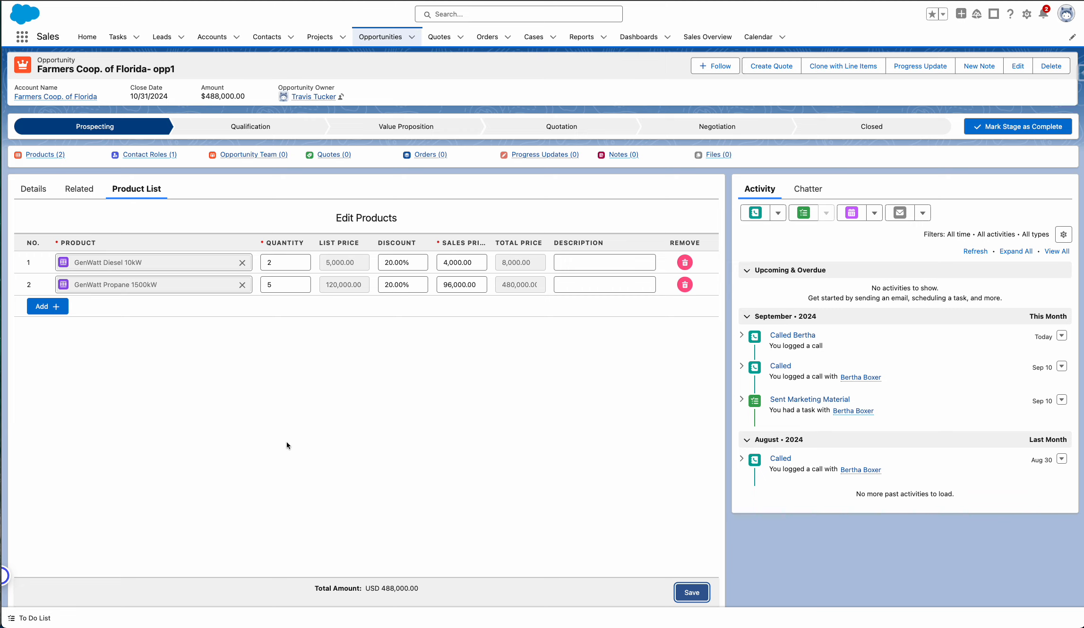
Set the opportunity's current stage to Value Proposition.
{"action": "left_click", "coordinate": [286, 133]}
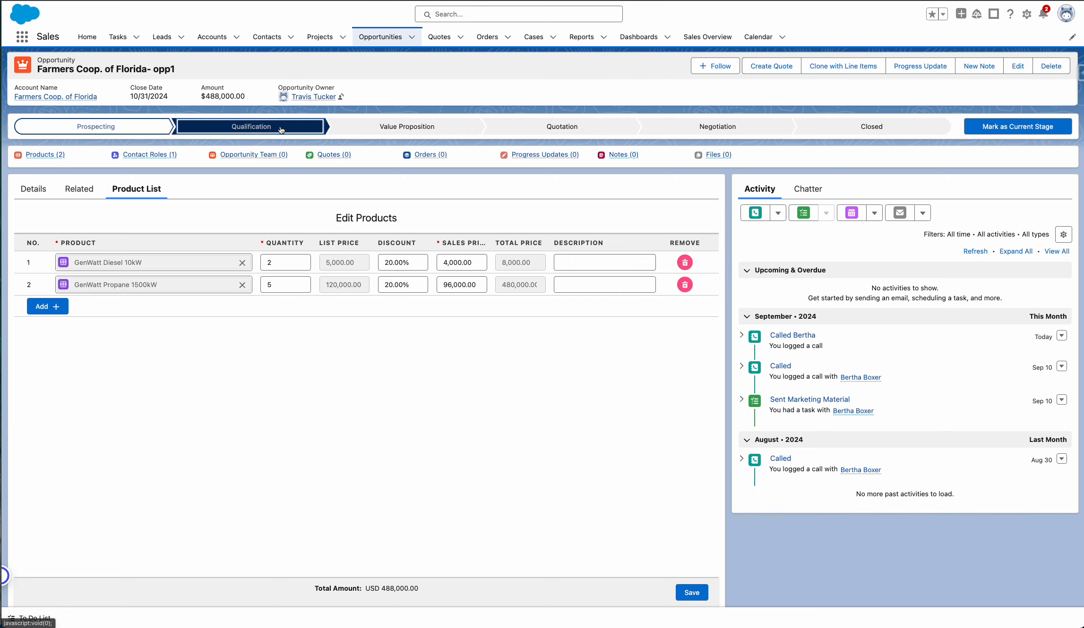
{"action": "left_click", "coordinate": [454, 134]}
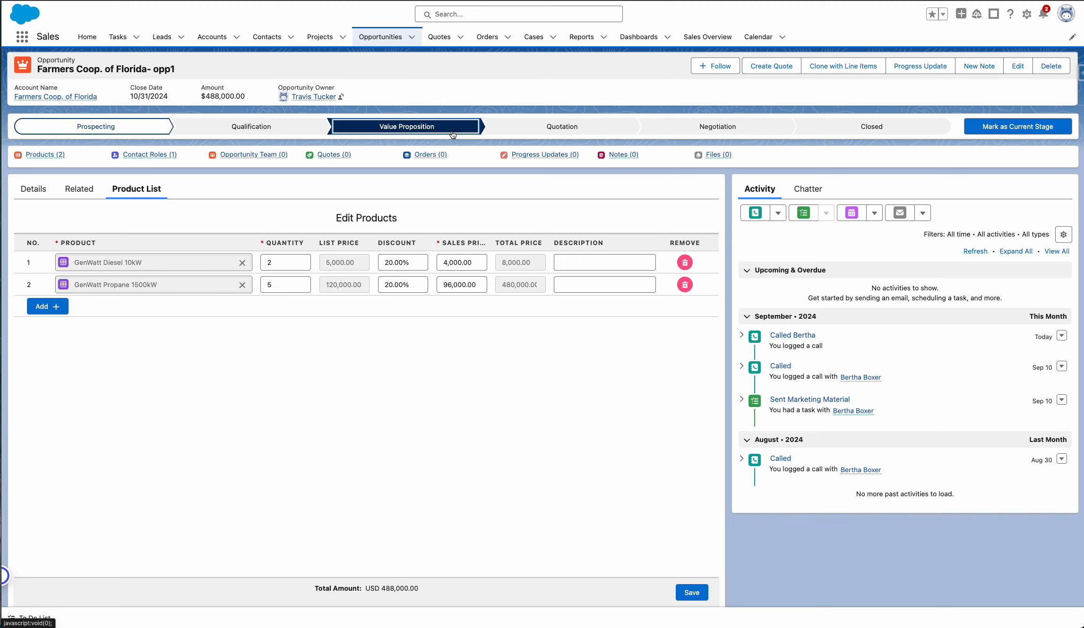
{"action": "left_click", "coordinate": [993, 127]}
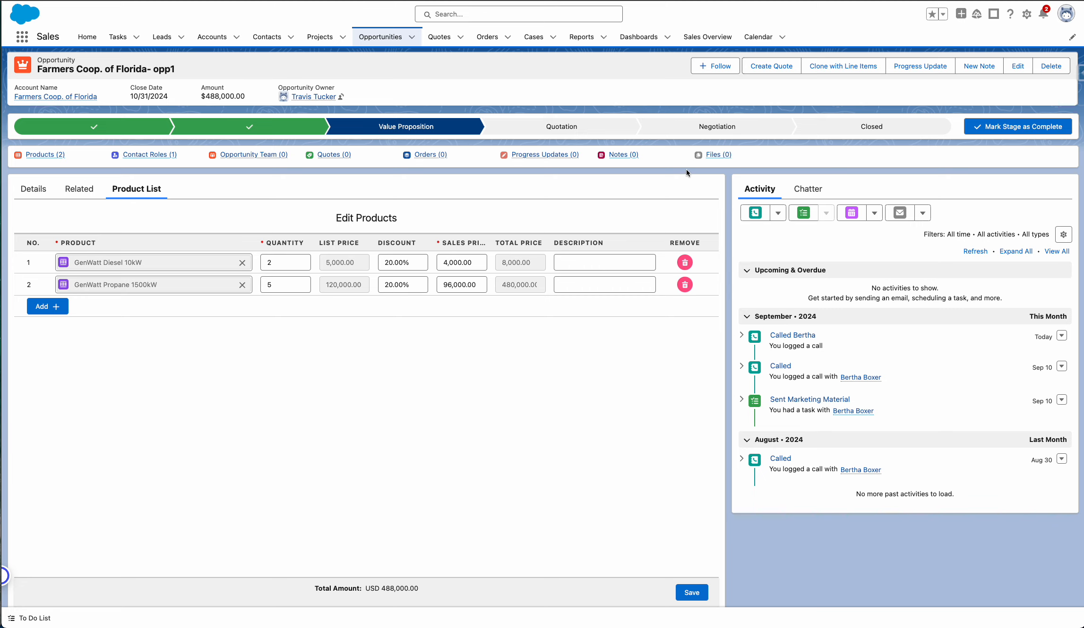
Create a quote from the opportunity and open the new quote's product list.
{"action": "left_click", "coordinate": [769, 68]}
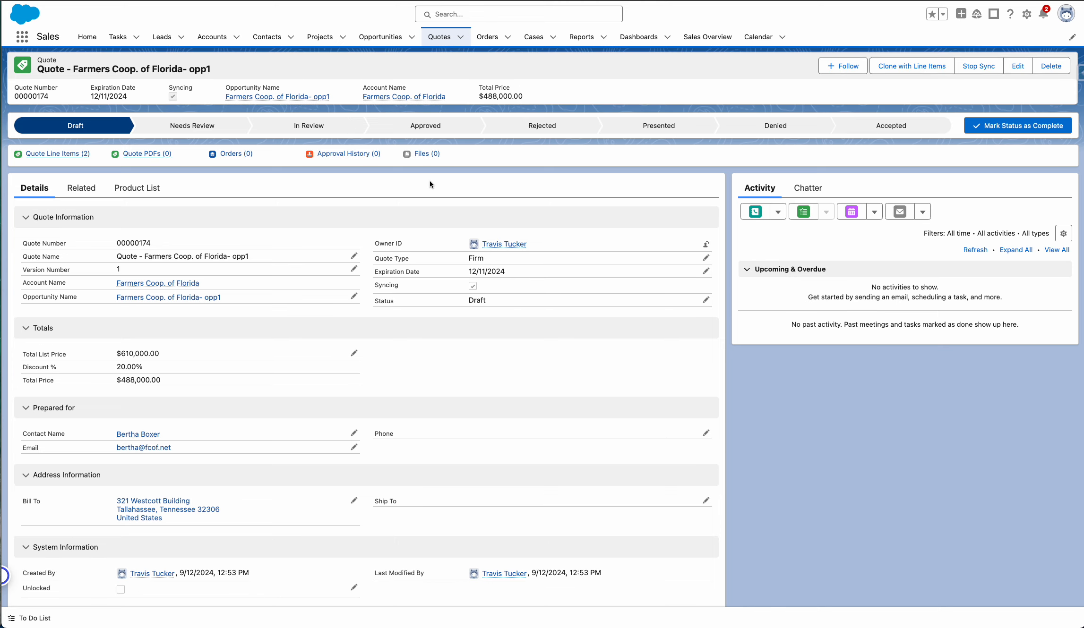
{"action": "left_click", "coordinate": [138, 188]}
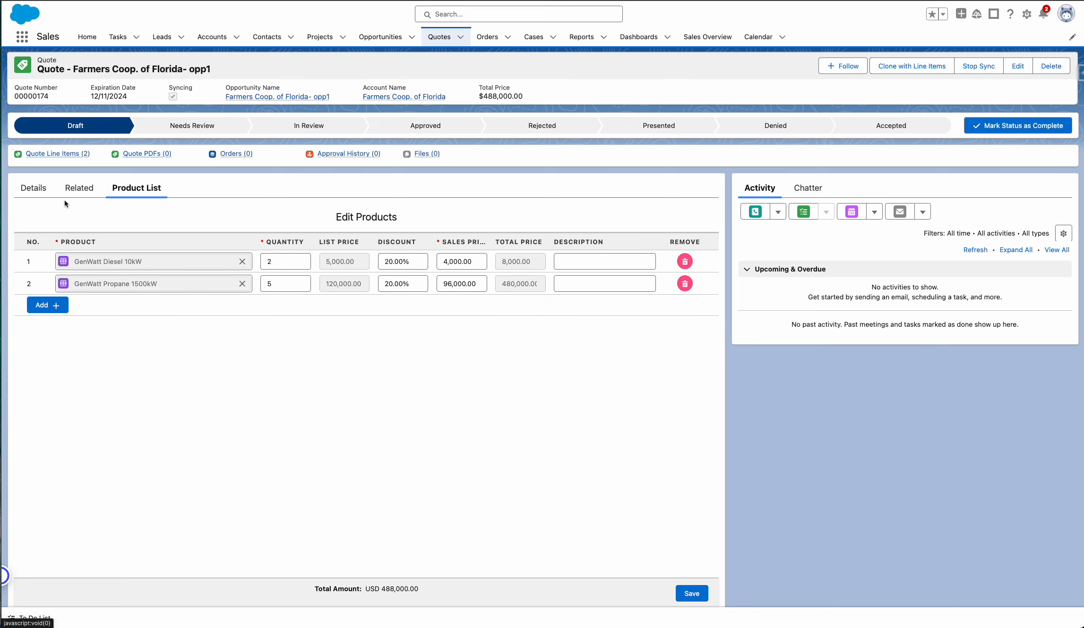
Go back to the parent opportunity, reopen its quote from the related quotes, and check the quote's products and details.
{"action": "left_click", "coordinate": [243, 96]}
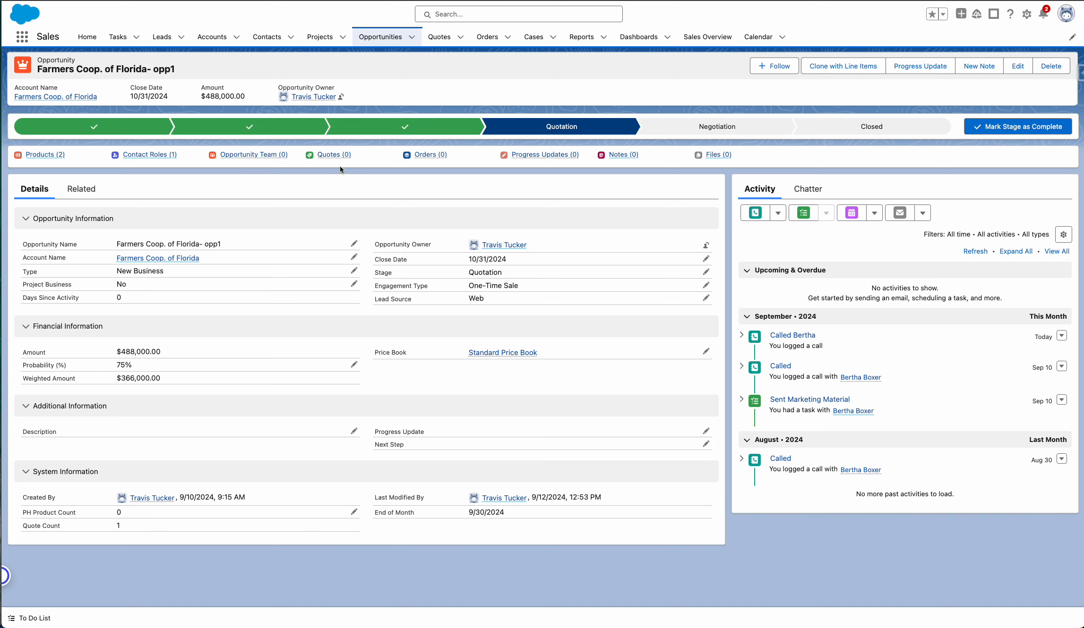
{"action": "mouse_move", "coordinate": [334, 155]}
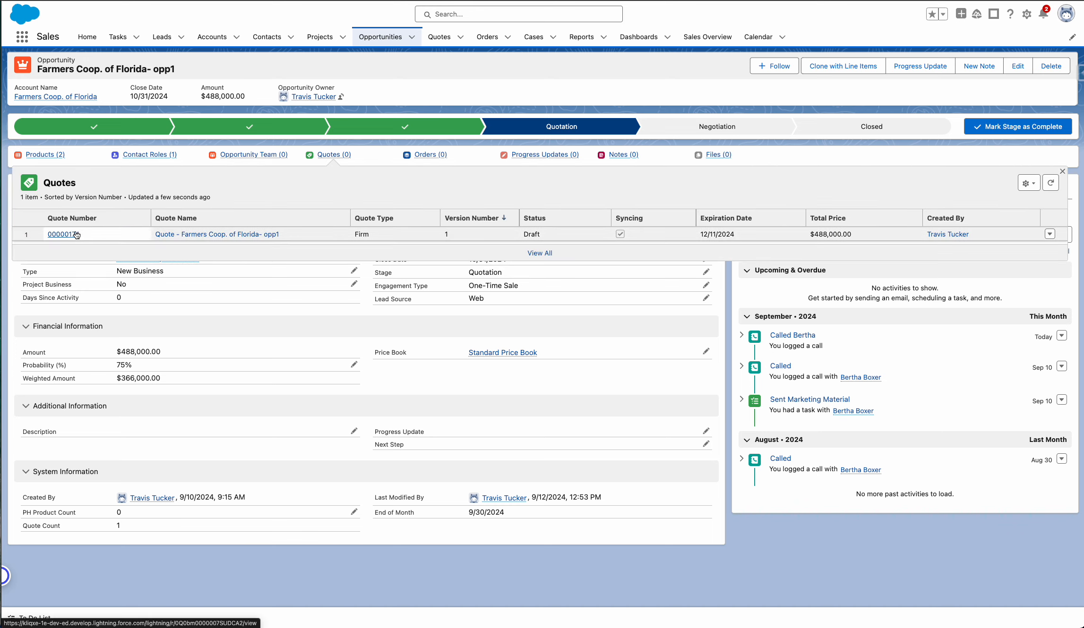
{"action": "left_click", "coordinate": [77, 234]}
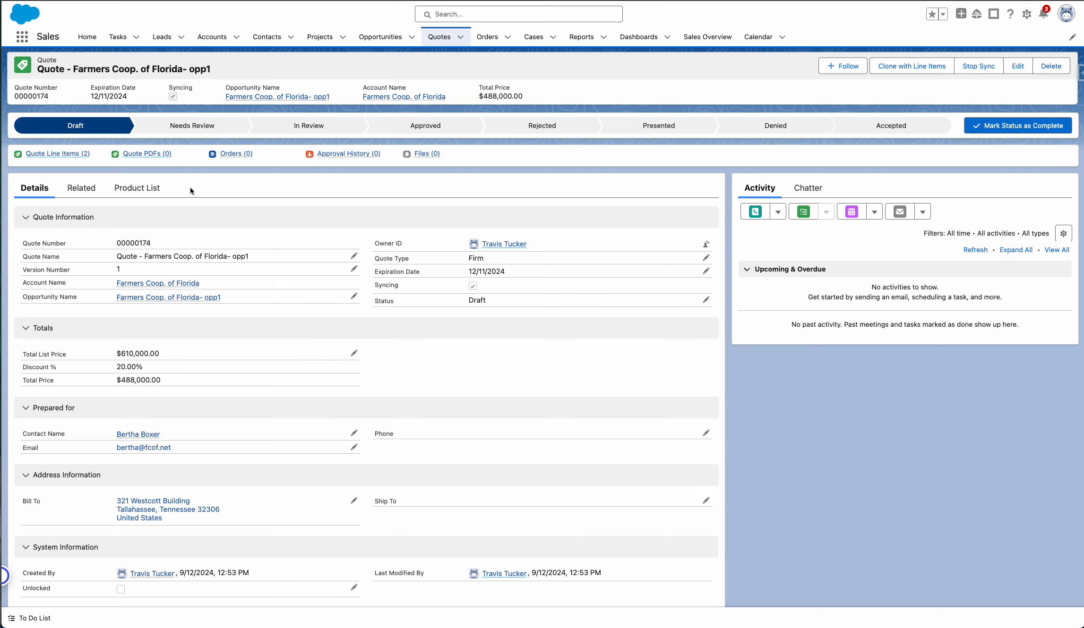
{"action": "left_click", "coordinate": [138, 188]}
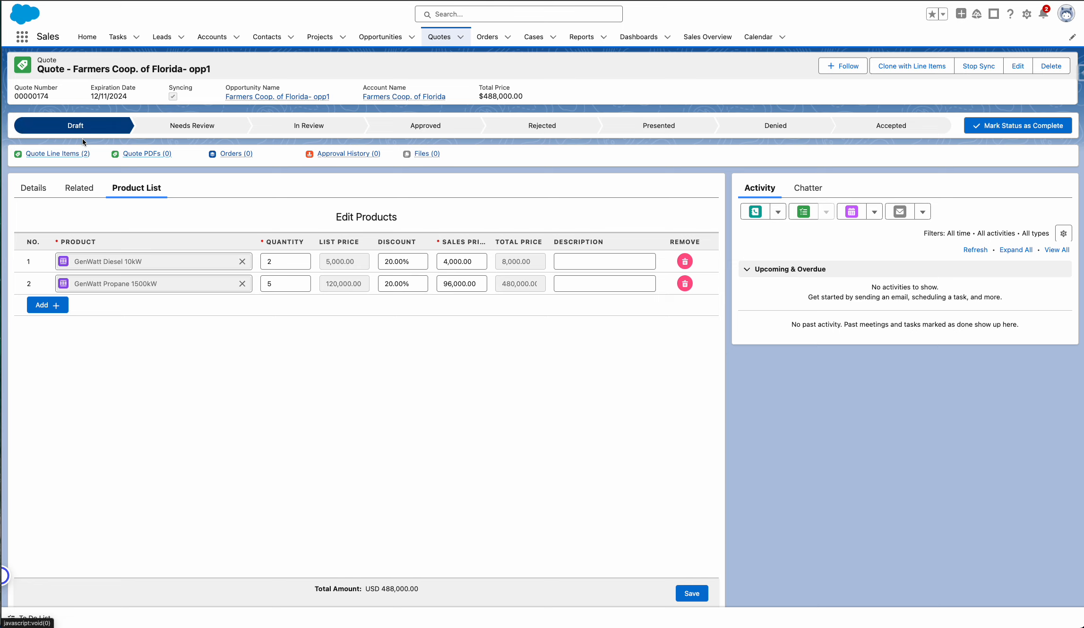
{"action": "left_click", "coordinate": [28, 187]}
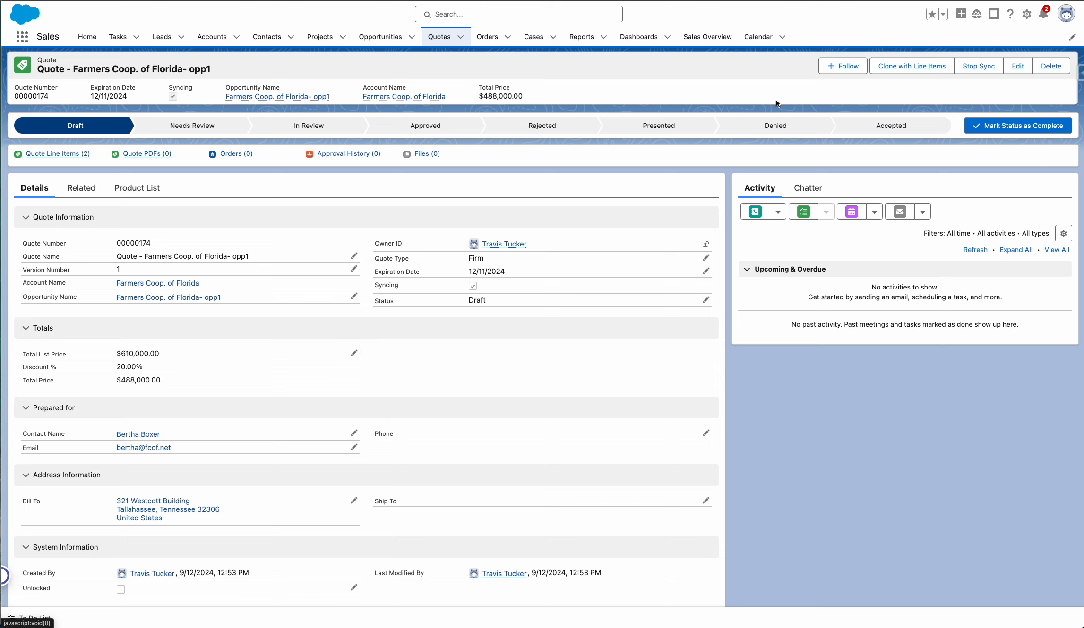
Set the quote's current status to Presented.
{"action": "left_click", "coordinate": [675, 130]}
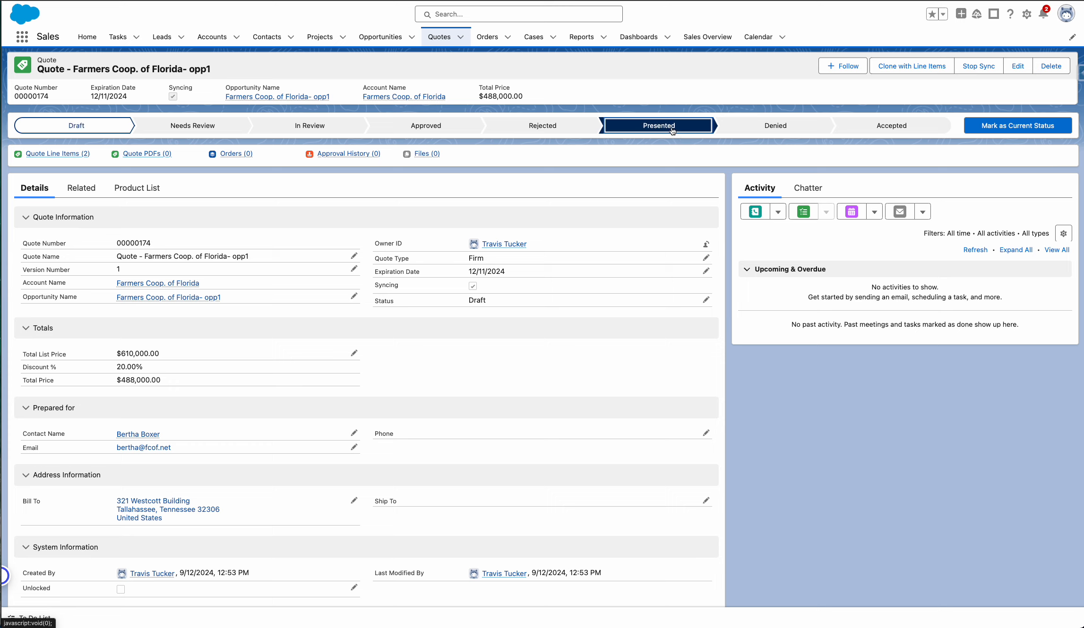
{"action": "left_click", "coordinate": [975, 134]}
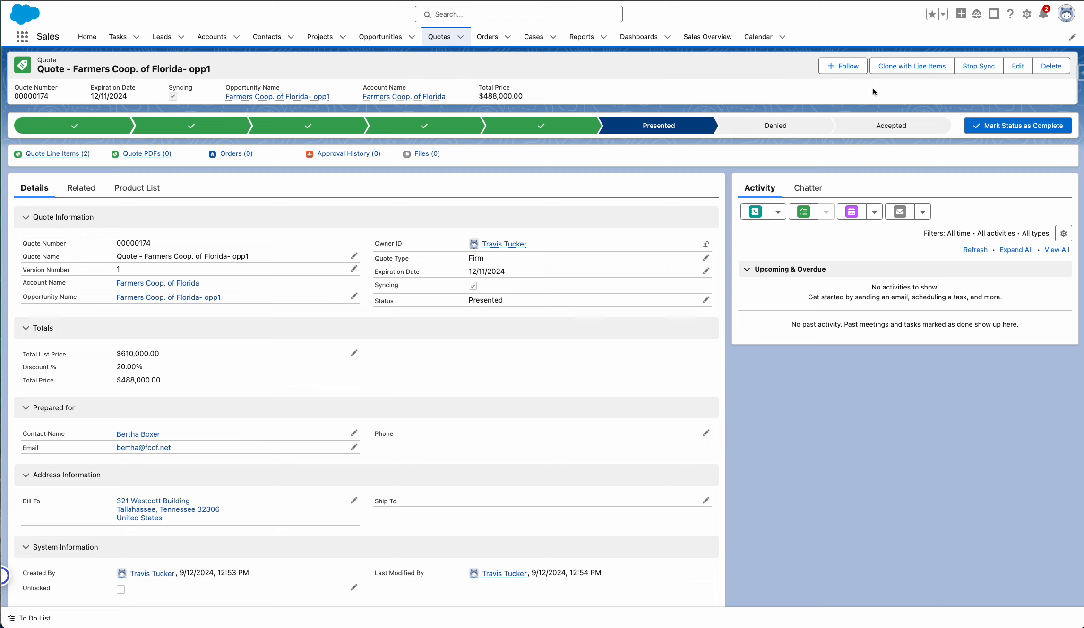
Clone the quote with its line items as "Quote - Farmers Coop. of Florida- opp1 v2" and open the new quote's product list.
{"action": "left_click", "coordinate": [918, 68]}
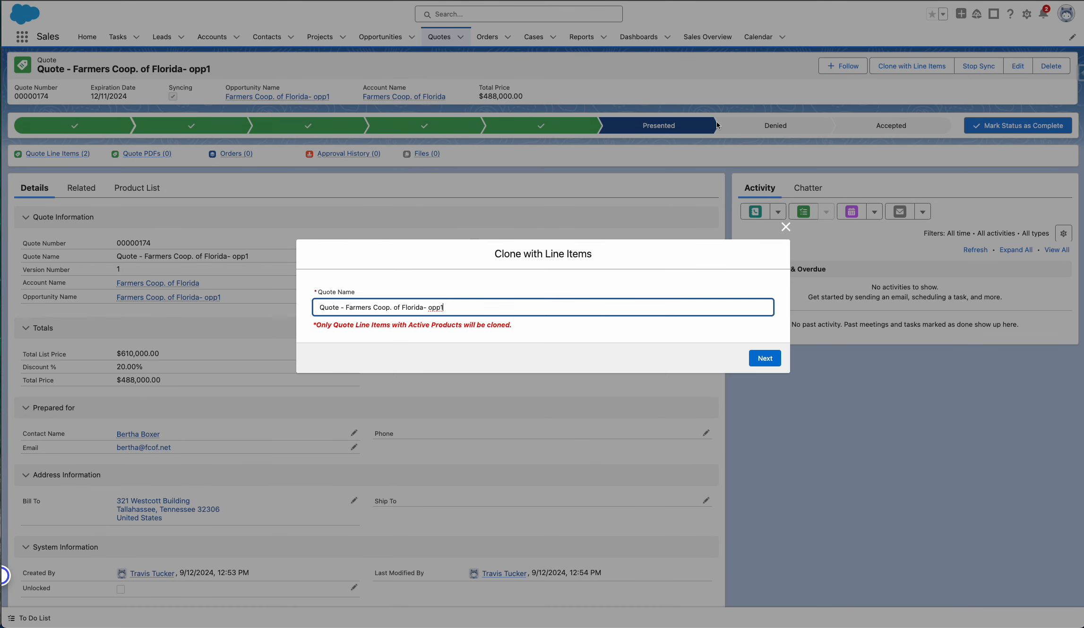
{"action": "type", "text": "v2"}
{"action": "left_click", "coordinate": [765, 358]}
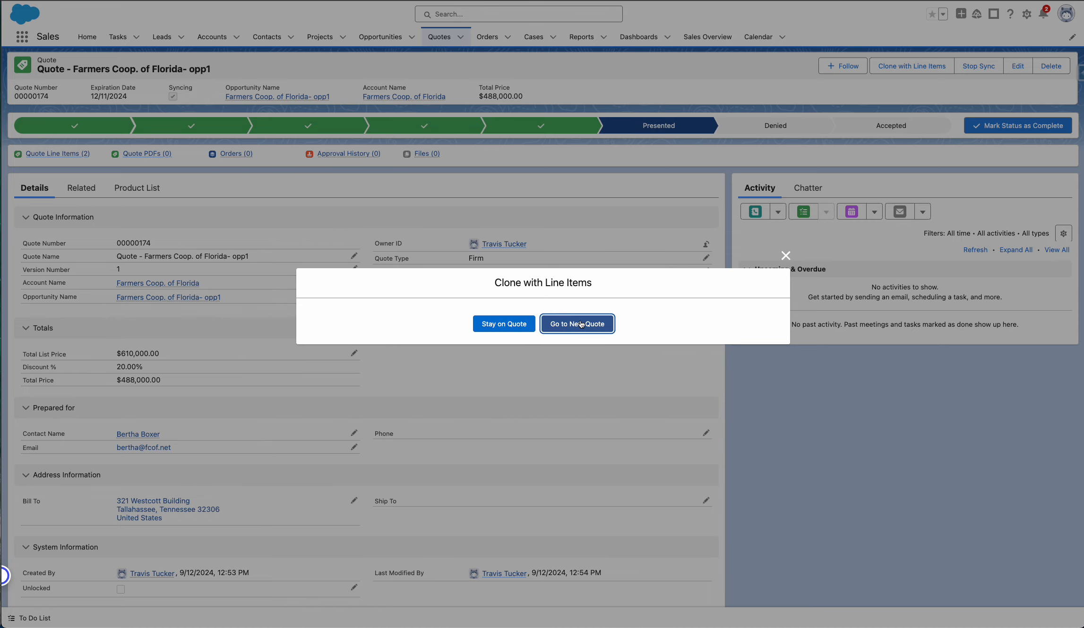
{"action": "left_click", "coordinate": [573, 326]}
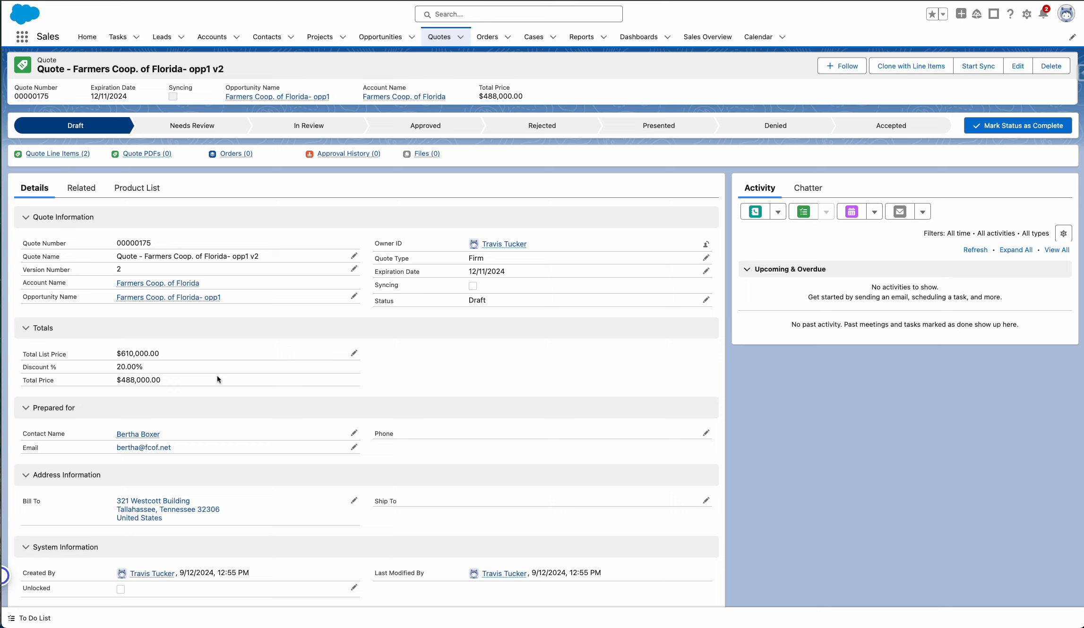
{"action": "left_click", "coordinate": [124, 188]}
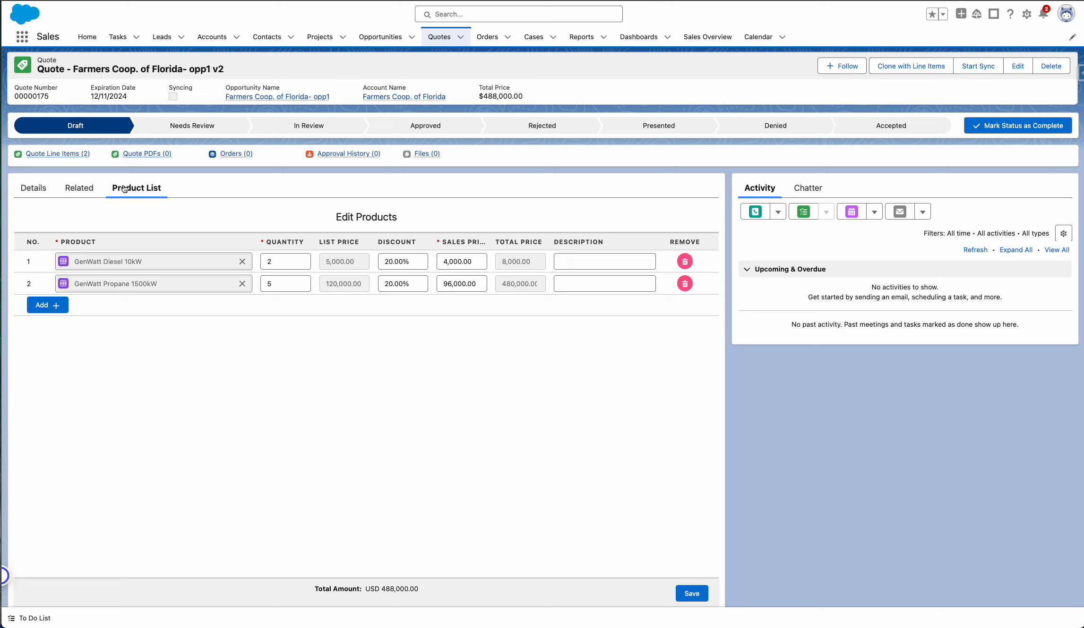
Clone the v2 quote with its line items as "Quote - Farmers Coop. of Florida- opp1 v3".
{"action": "left_click", "coordinate": [34, 194]}
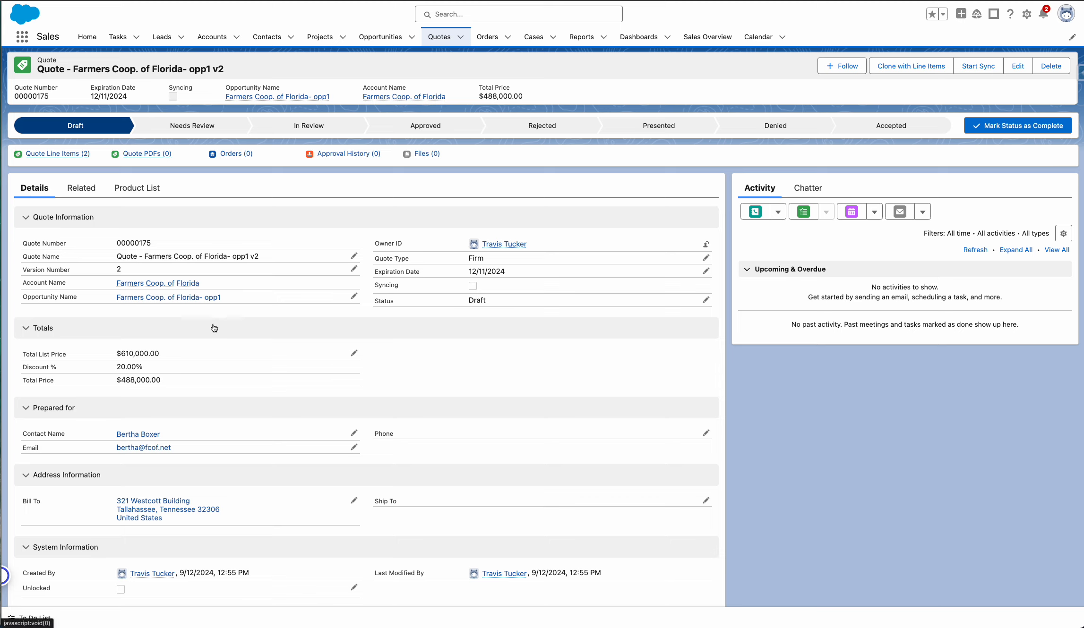
{"action": "left_click", "coordinate": [911, 68]}
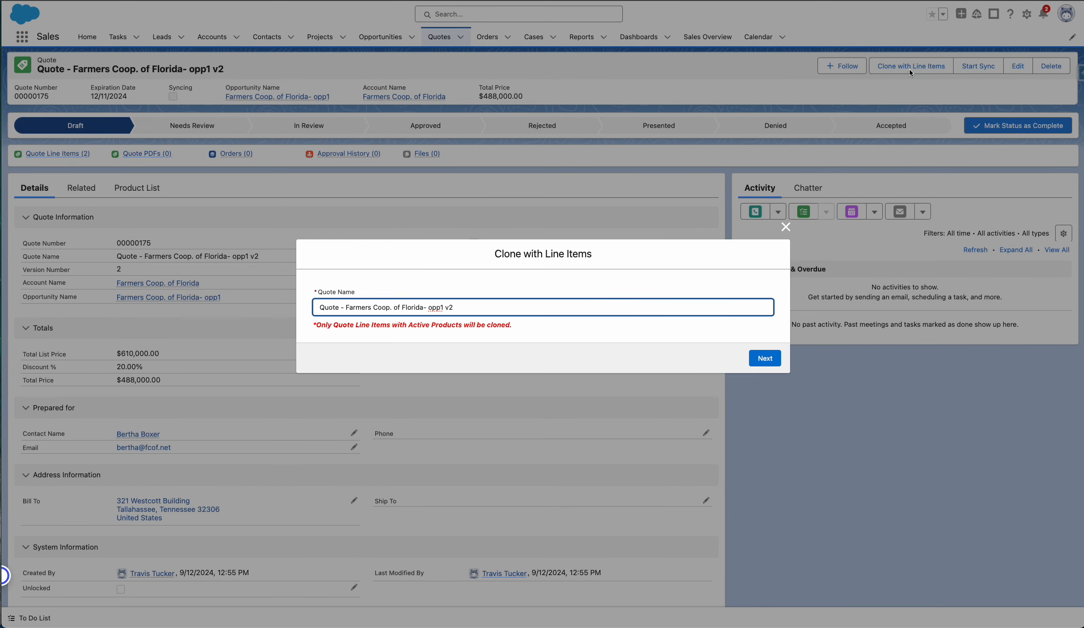
{"action": "key", "text": "BackSpace"}
{"action": "type", "text": "3"}
{"action": "left_click", "coordinate": [765, 358]}
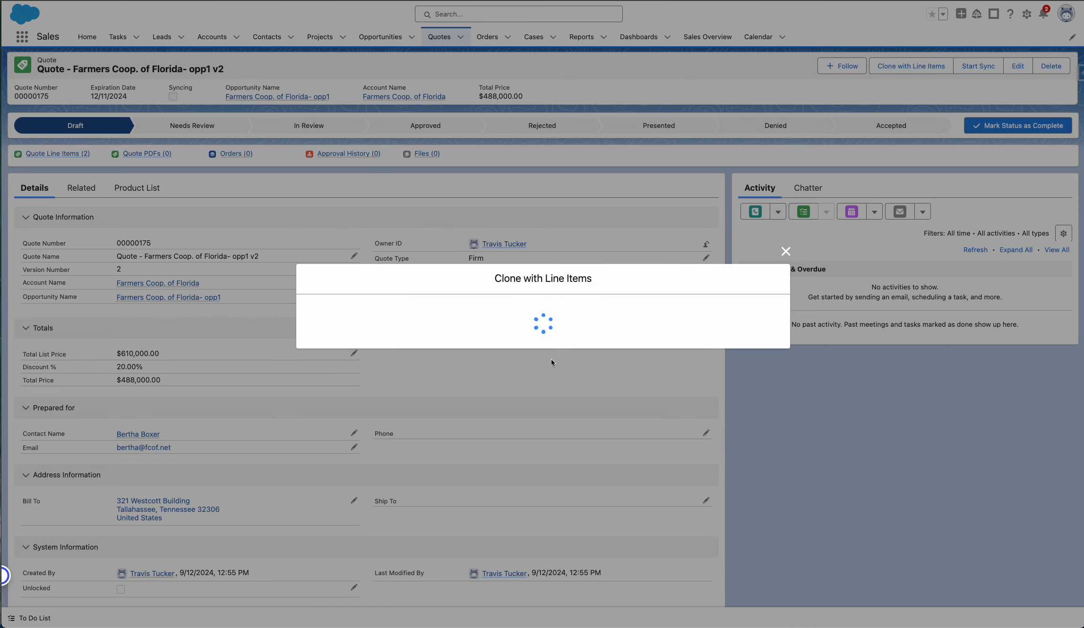
{"action": "left_click", "coordinate": [575, 327]}
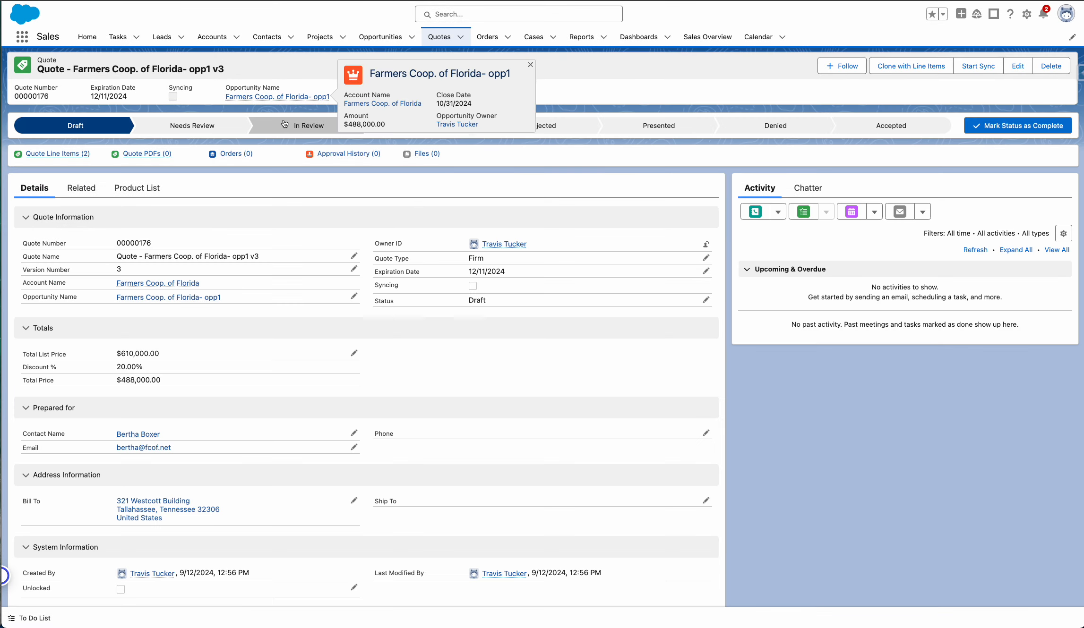
Go back to the parent opportunity, open the v2 quote from its related quotes, and show that quote's product list.
{"action": "left_click", "coordinate": [274, 98]}
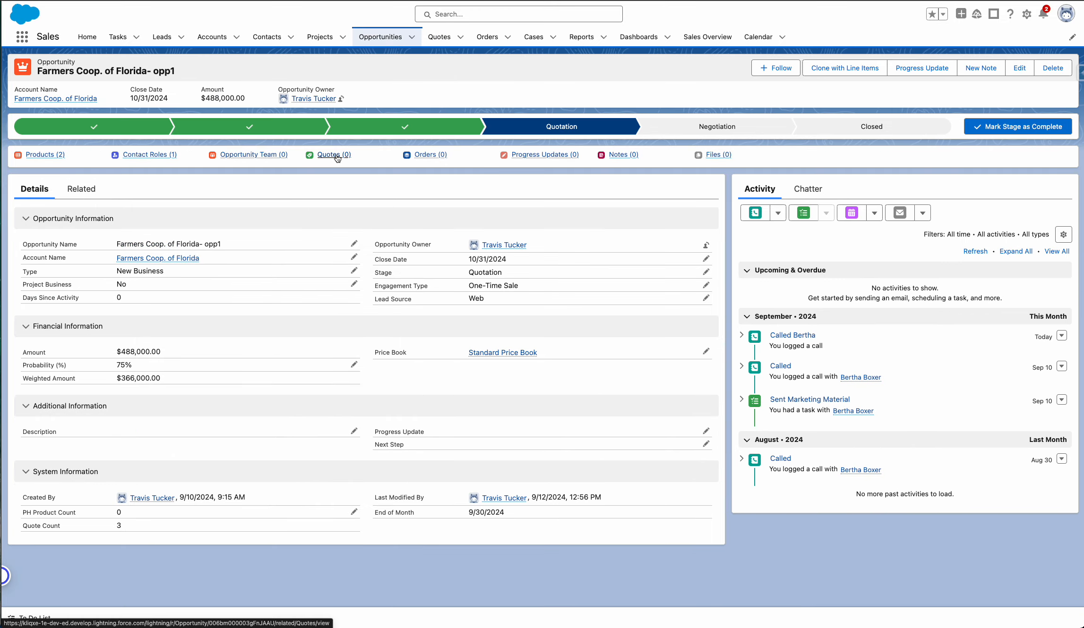
{"action": "mouse_move", "coordinate": [337, 157]}
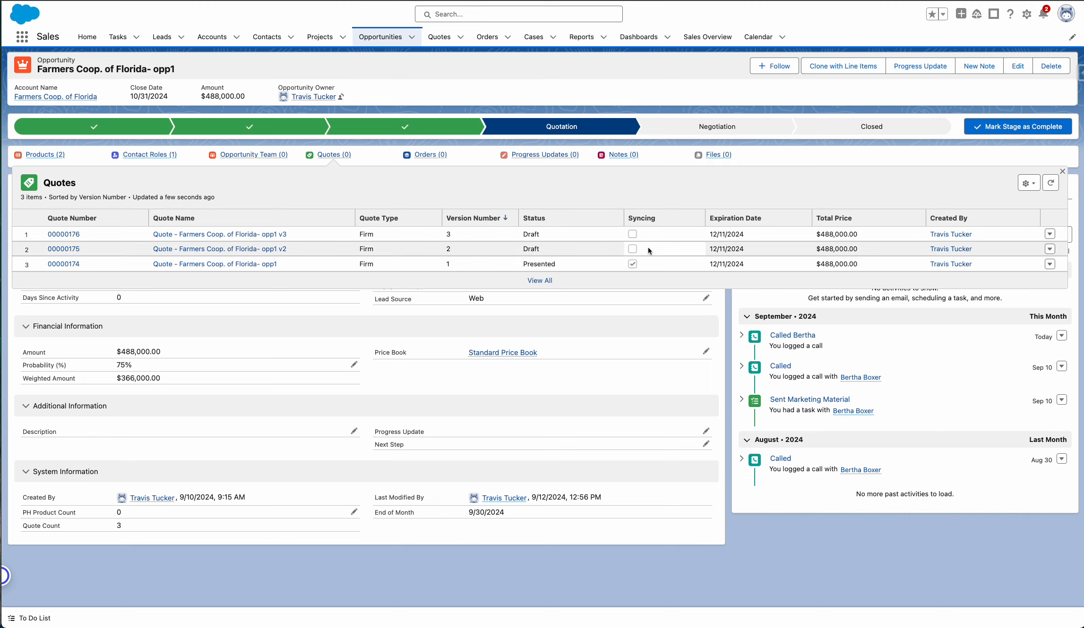
{"action": "left_click", "coordinate": [61, 248]}
{"action": "left_click", "coordinate": [128, 189]}
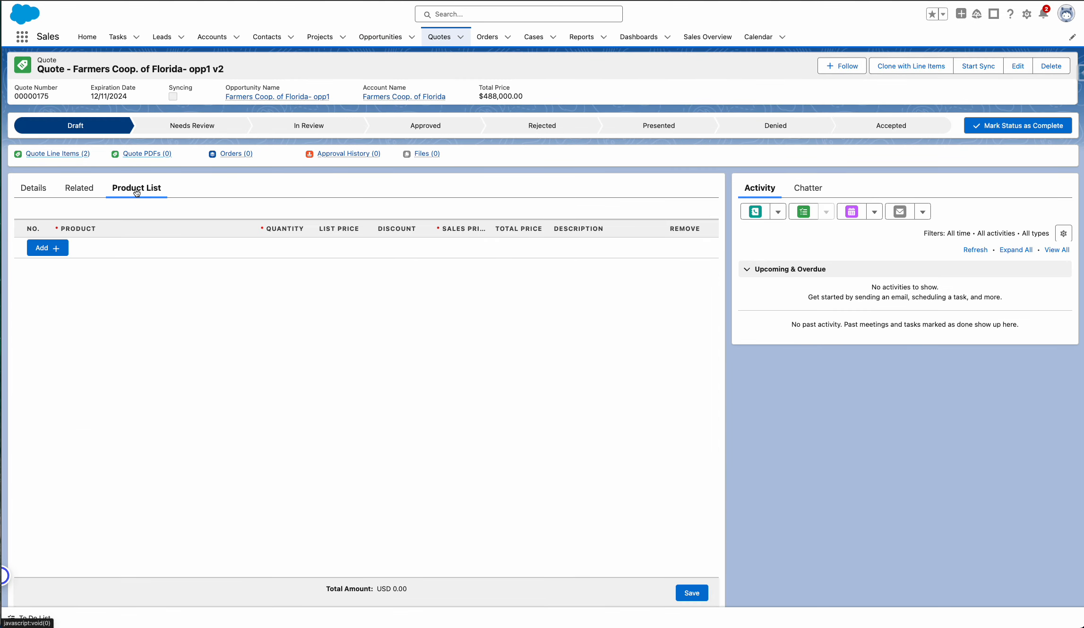
Set the discount of both GenWatt products on the v2 quote to 50% and save the product list.
{"action": "double_click", "coordinate": [418, 259]}
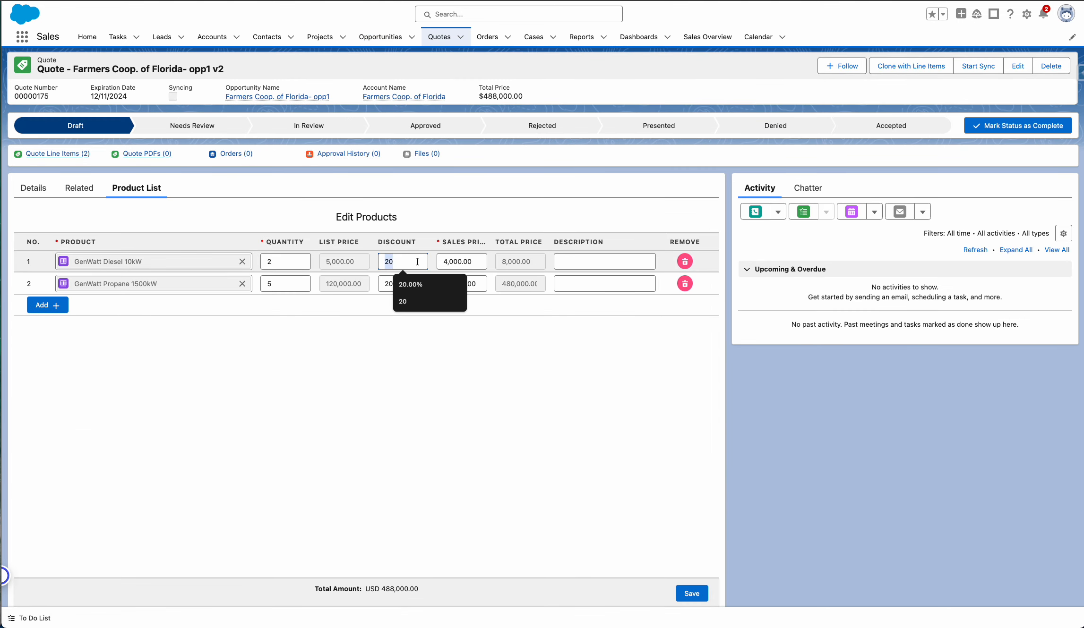
{"action": "type", "text": "50"}
{"action": "left_click", "coordinate": [400, 283]}
{"action": "key", "text": "BackSpace"}
{"action": "key", "text": "BackSpace"}
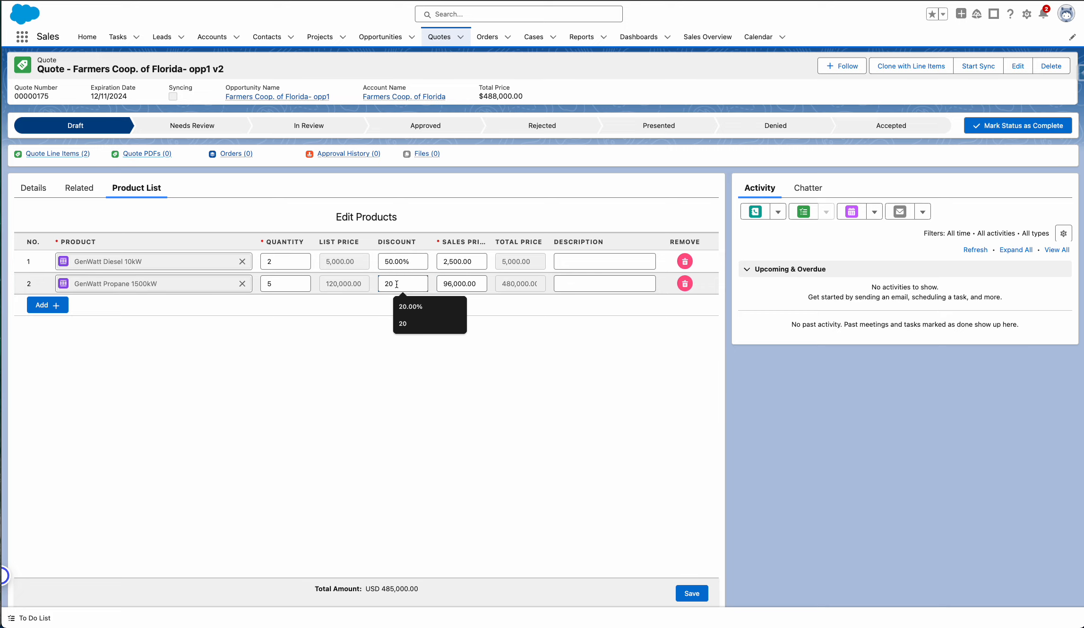
{"action": "type", "text": "50"}
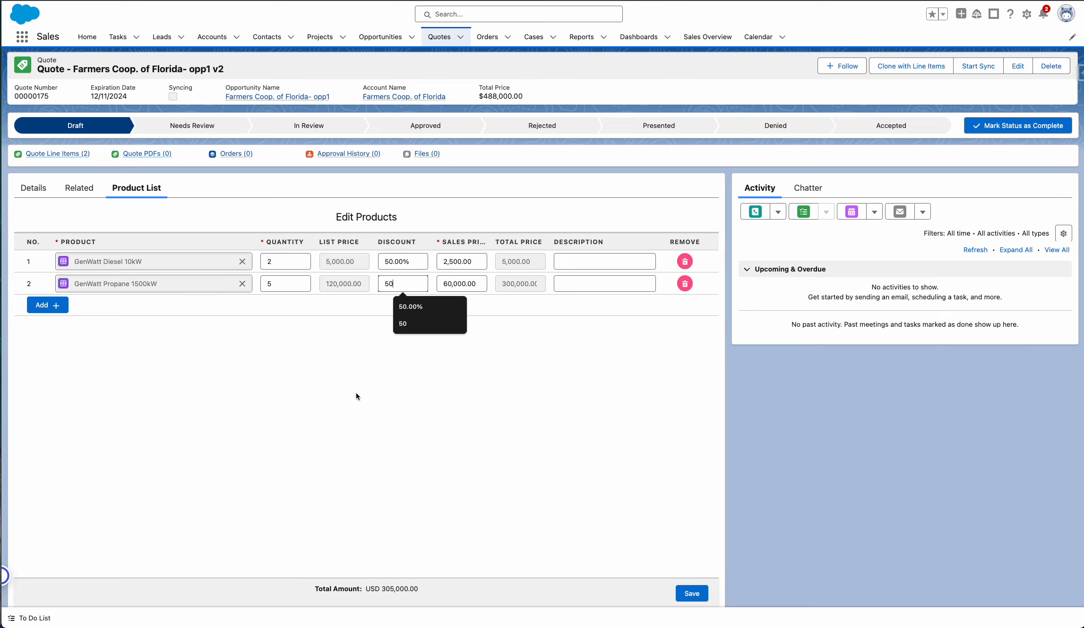
{"action": "left_click", "coordinate": [356, 394]}
{"action": "left_click", "coordinate": [691, 593]}
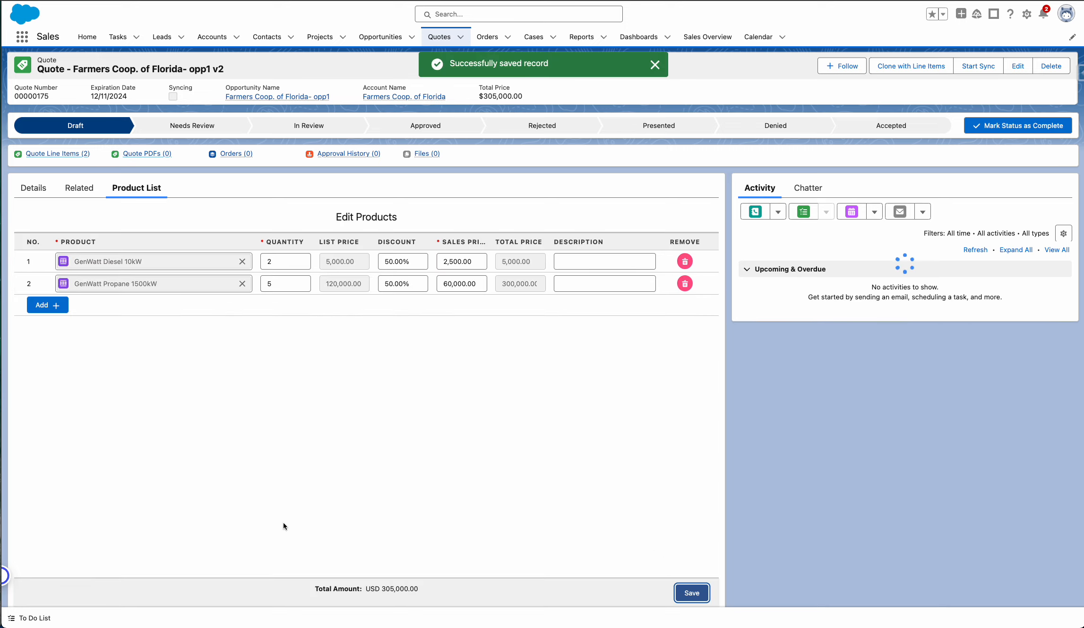
Return to the v2 quote's details and submit the quote for approval without comments.
{"action": "left_click", "coordinate": [40, 195]}
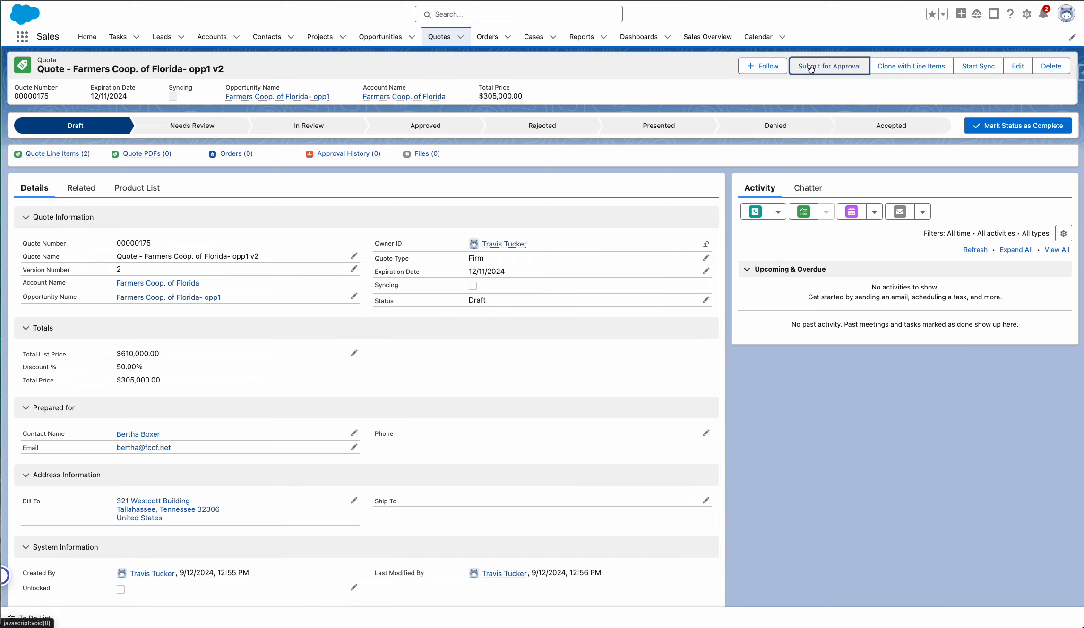
{"action": "left_click", "coordinate": [829, 66]}
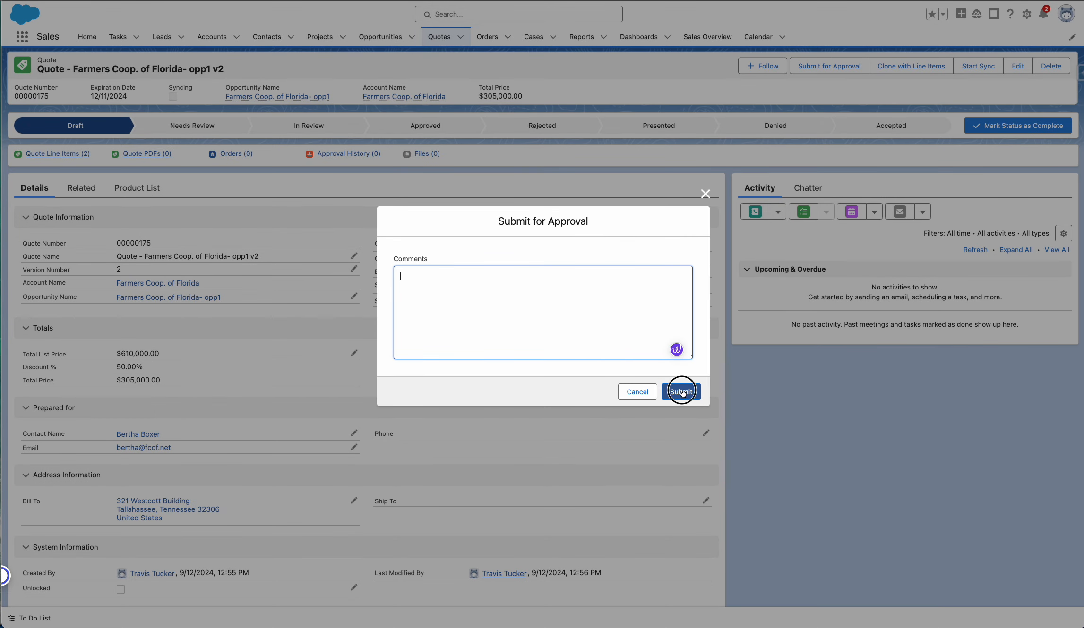
{"action": "left_click", "coordinate": [681, 392]}
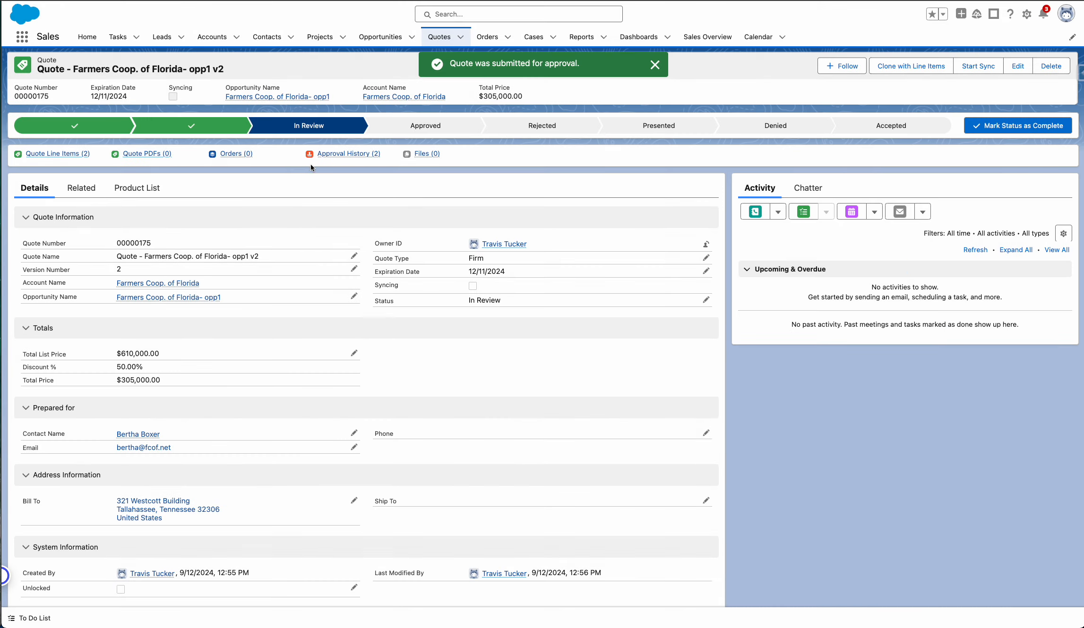
From the v2 quote's approval history, approve the Sales Manager step and reject the Sales Director step.
{"action": "mouse_move", "coordinate": [354, 155]}
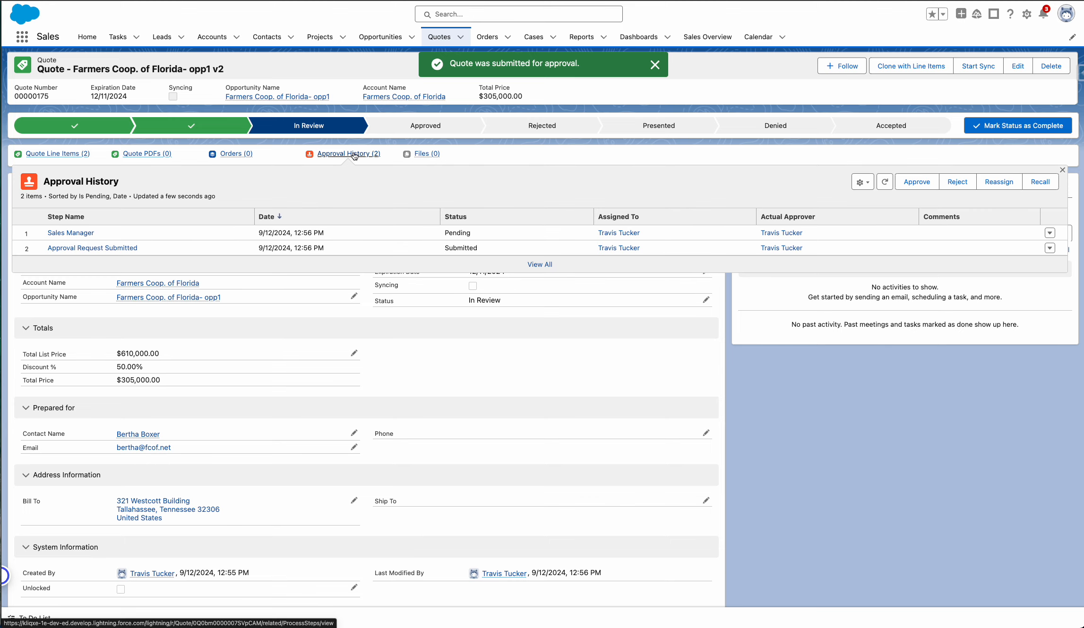
{"action": "left_click", "coordinate": [916, 182]}
{"action": "left_click", "coordinate": [681, 392]}
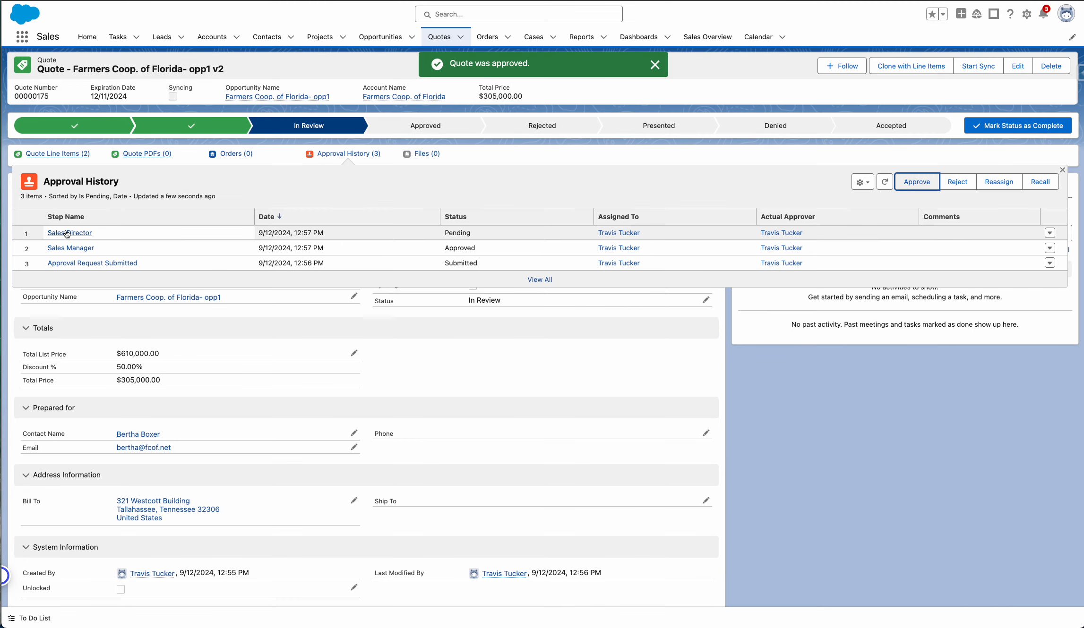
{"action": "left_click", "coordinate": [958, 182]}
{"action": "left_click", "coordinate": [679, 395]}
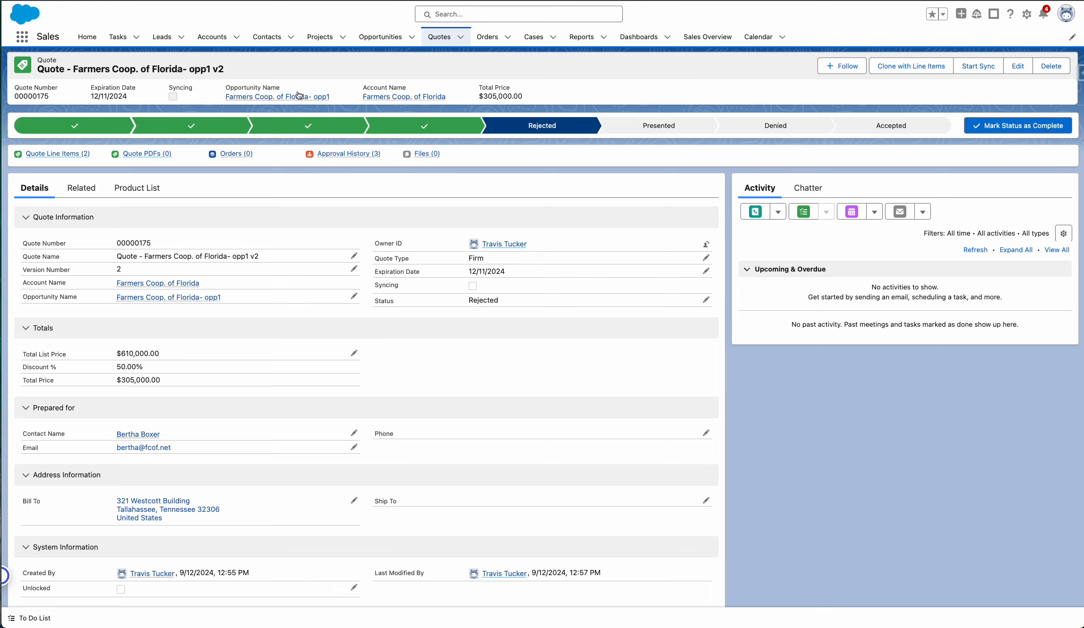
Go back to the parent opportunity, open the v3 quote from its related quotes, and show that quote's product list.
{"action": "left_click", "coordinate": [262, 97]}
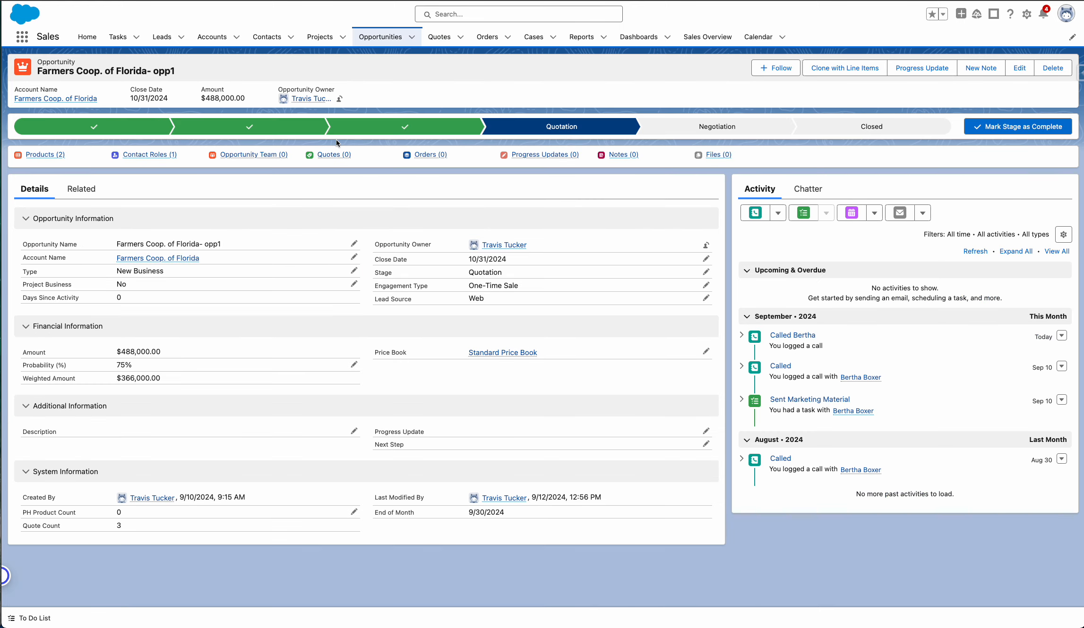
{"action": "mouse_move", "coordinate": [337, 155]}
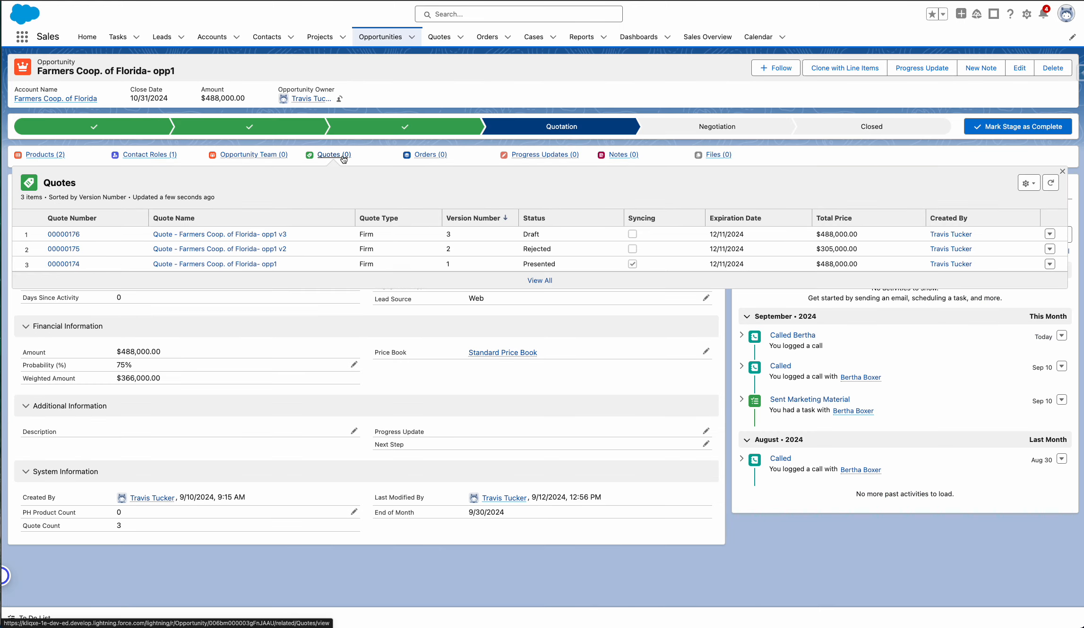
{"action": "left_click", "coordinate": [229, 234]}
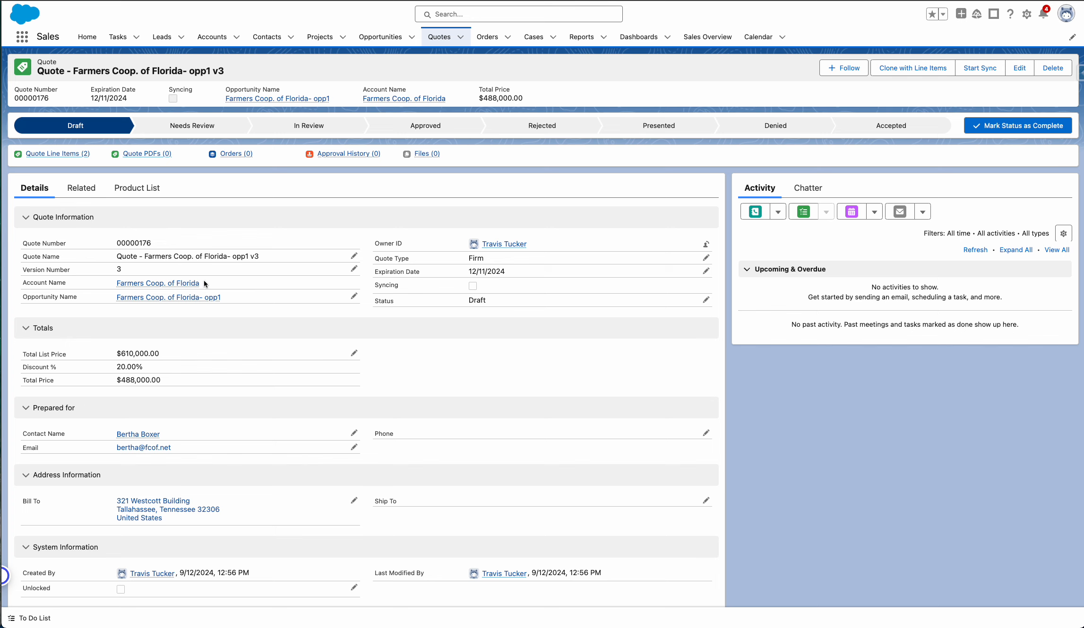
{"action": "left_click", "coordinate": [137, 187]}
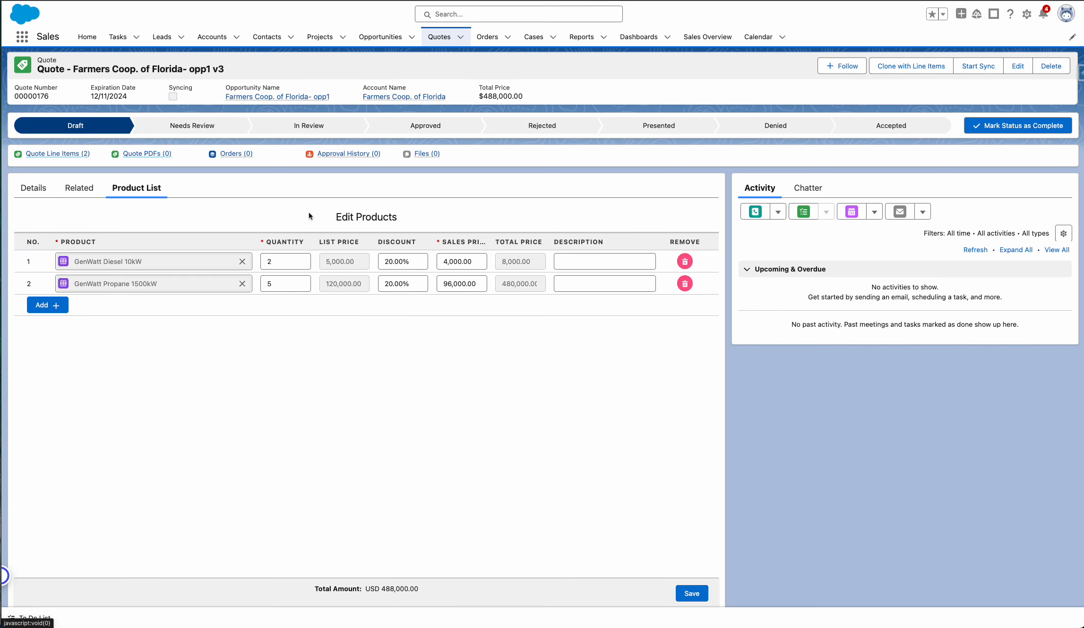
Set the discount of both GenWatt products on the v3 quote to 40% and save the product list.
{"action": "left_click", "coordinate": [421, 260]}
{"action": "type", "text": "40"}
{"action": "left_click", "coordinate": [384, 283]}
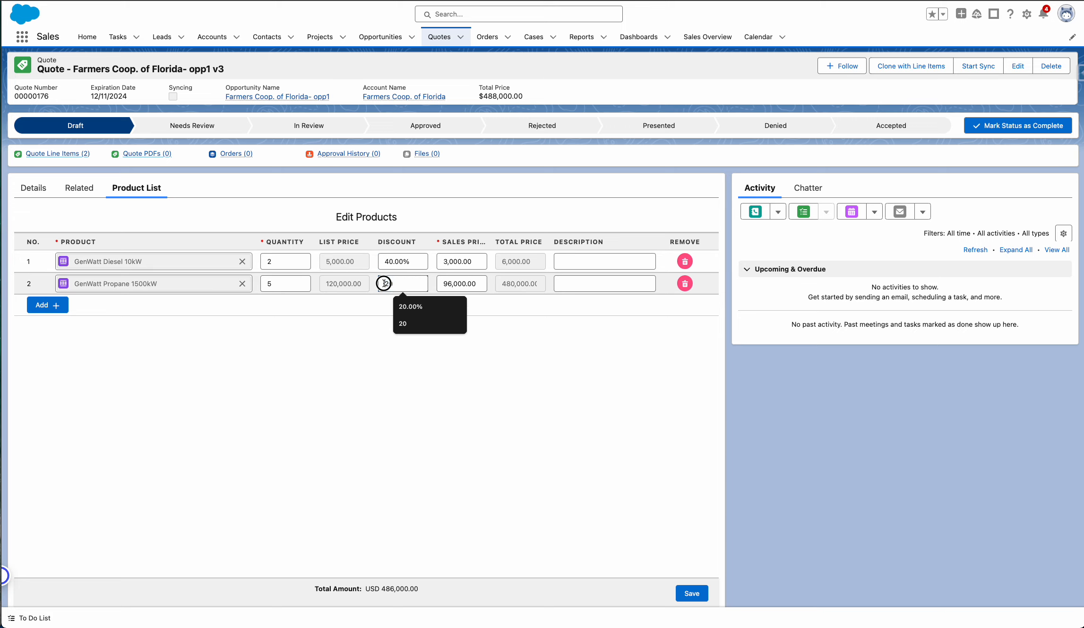
{"action": "double_click", "coordinate": [384, 283]}
{"action": "type", "text": "40"}
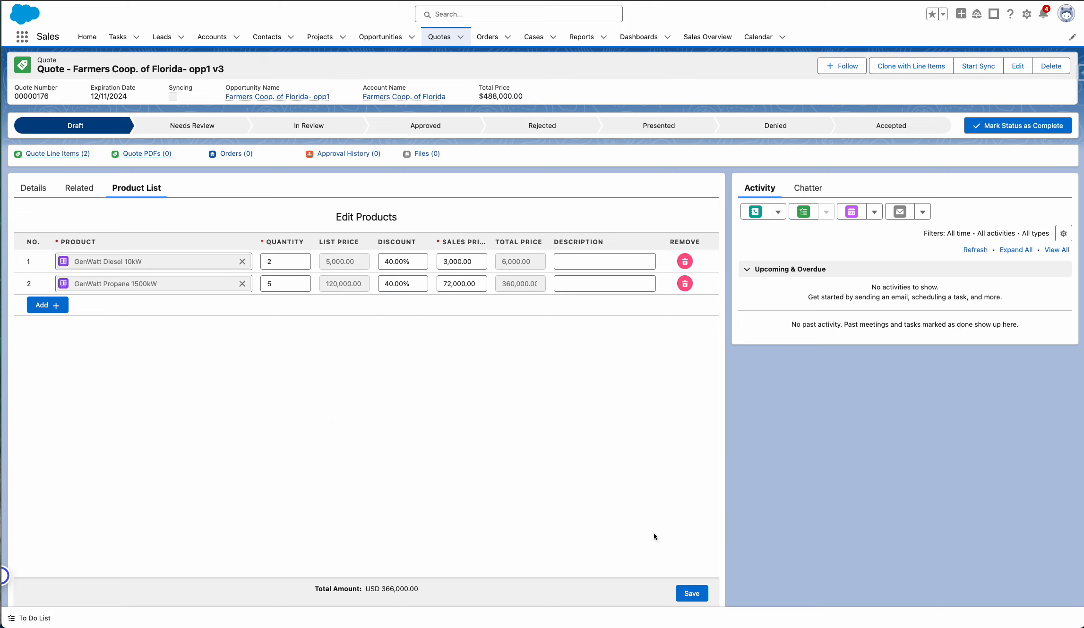
{"action": "left_click", "coordinate": [692, 594]}
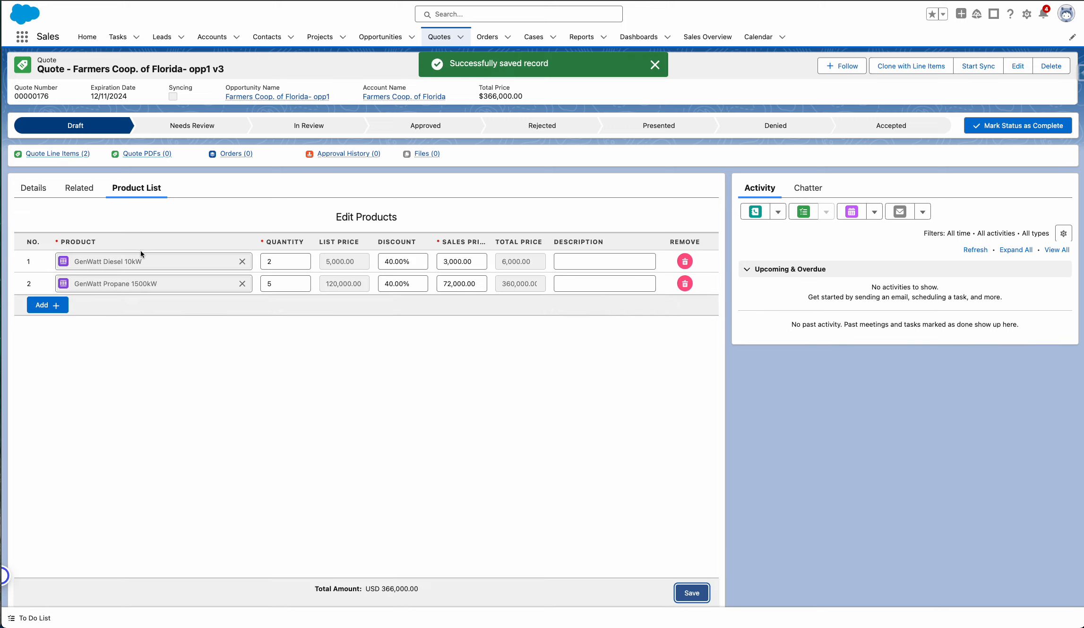
Return to the v3 quote's details and submit the quote for approval without comments.
{"action": "left_click", "coordinate": [26, 188]}
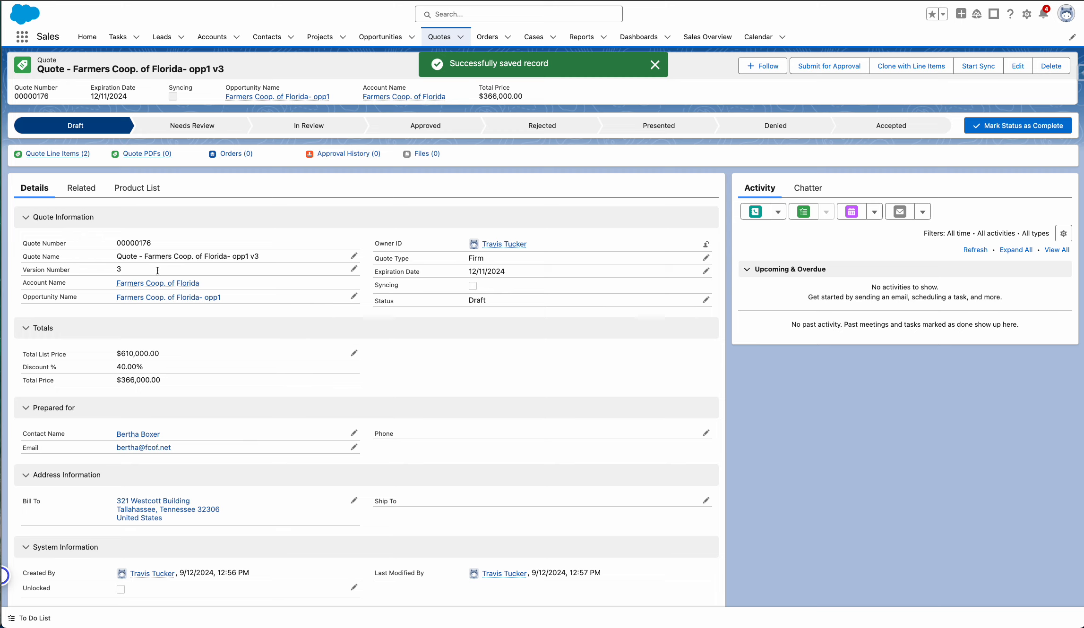
{"action": "left_click", "coordinate": [838, 68]}
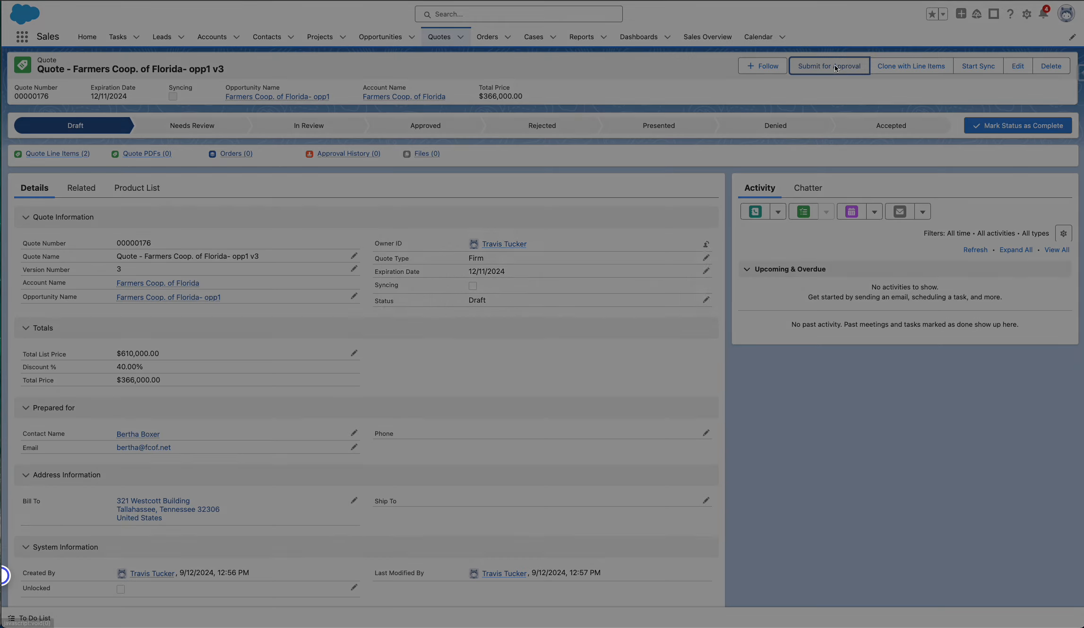
{"action": "left_click", "coordinate": [681, 392]}
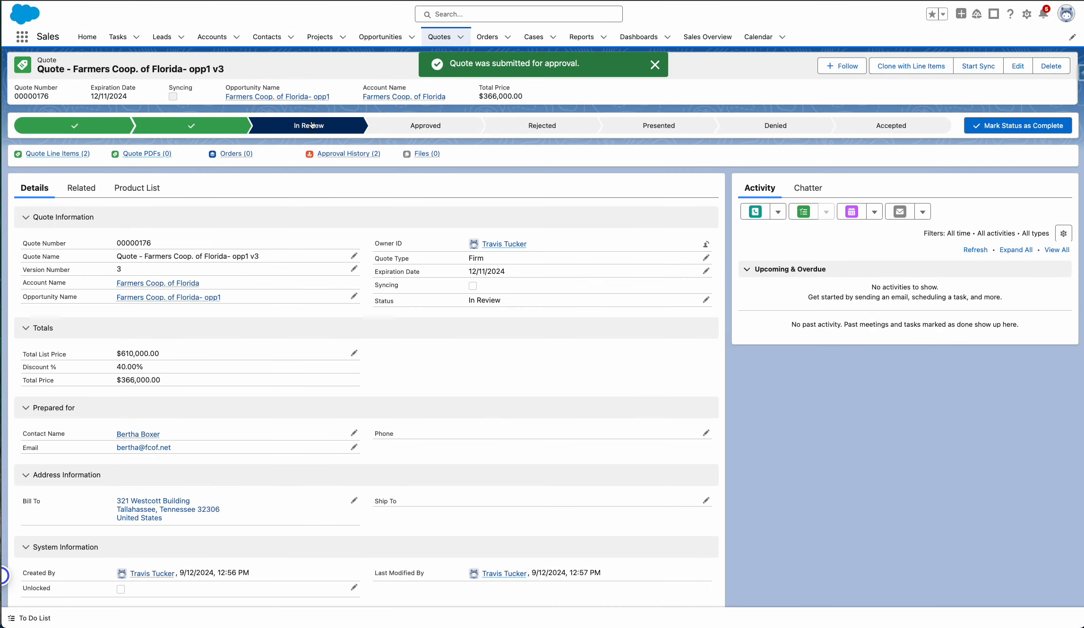
Approve the v3 quote's pending Sales Manager step and set the quote's current status to Presented.
{"action": "mouse_move", "coordinate": [360, 157]}
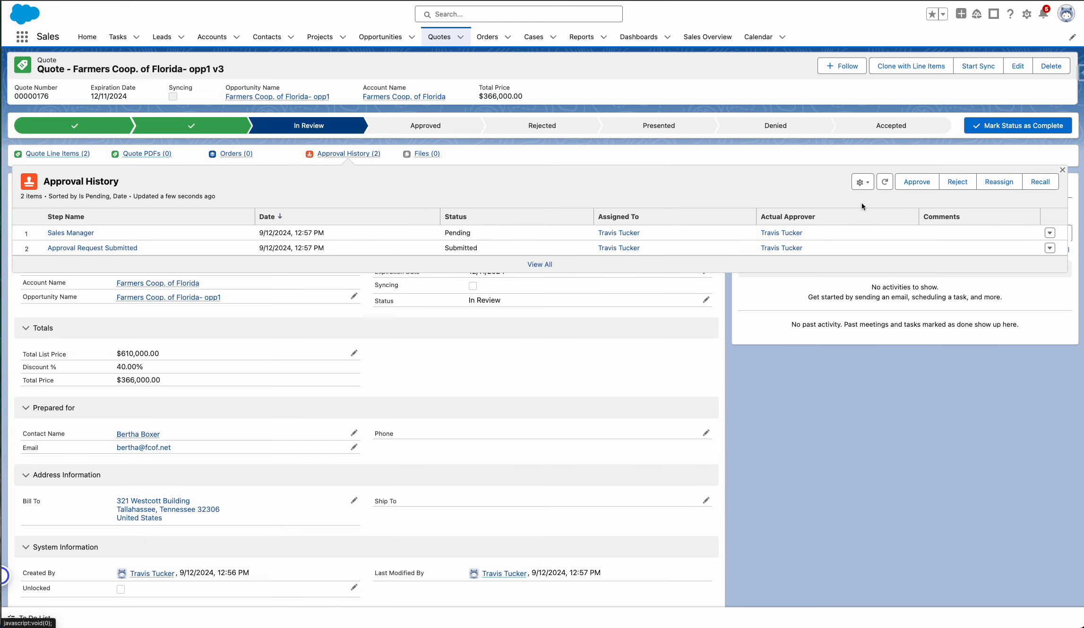
{"action": "left_click", "coordinate": [910, 182]}
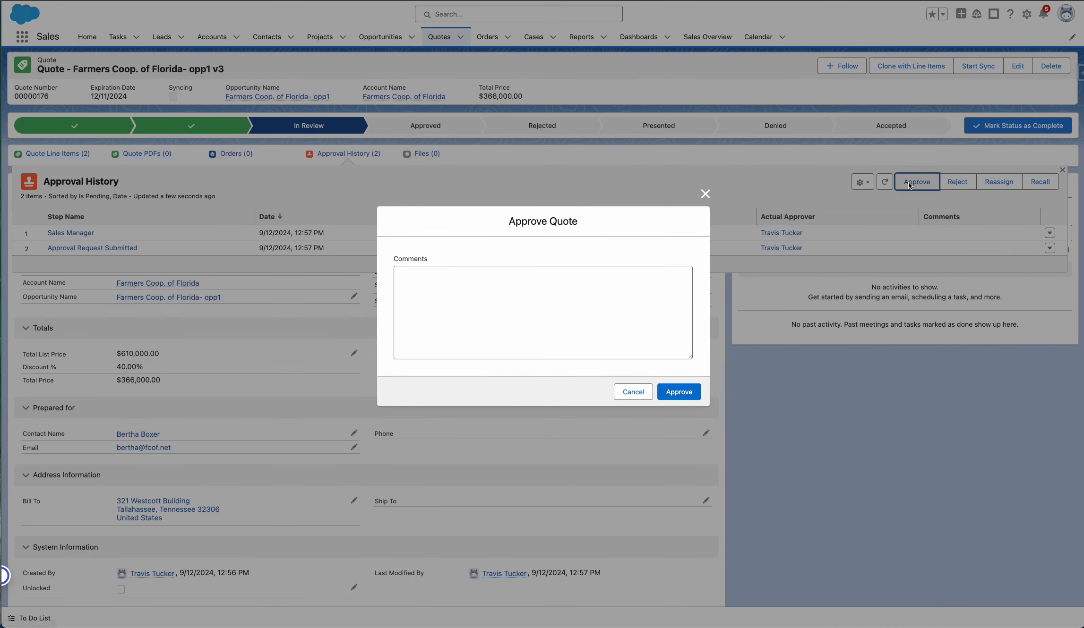
{"action": "left_click", "coordinate": [693, 388]}
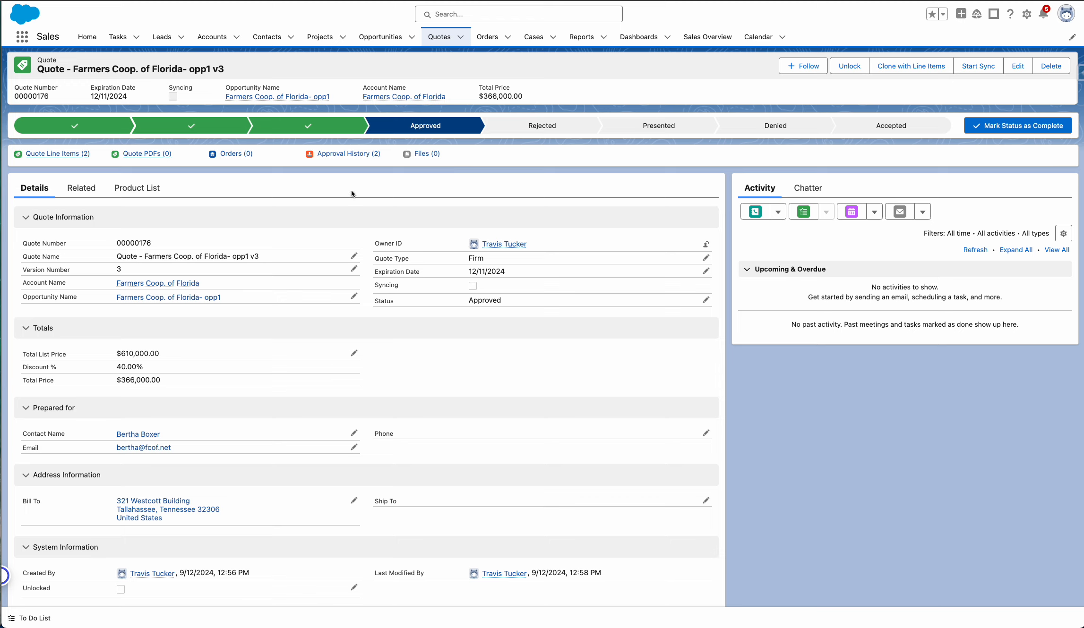
{"action": "left_click", "coordinate": [662, 128]}
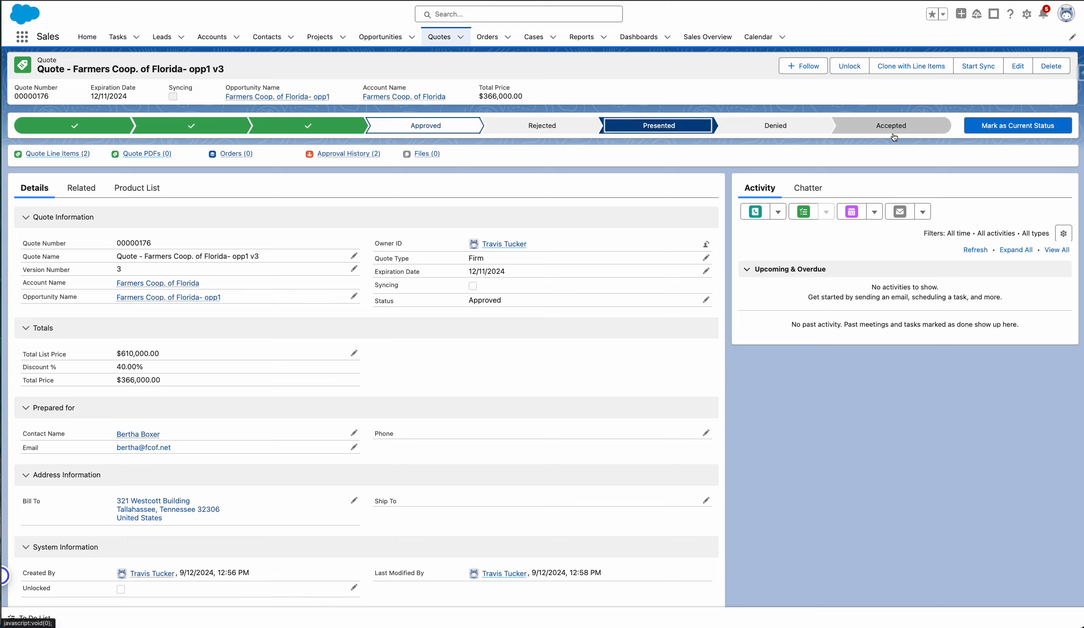
{"action": "left_click", "coordinate": [999, 125]}
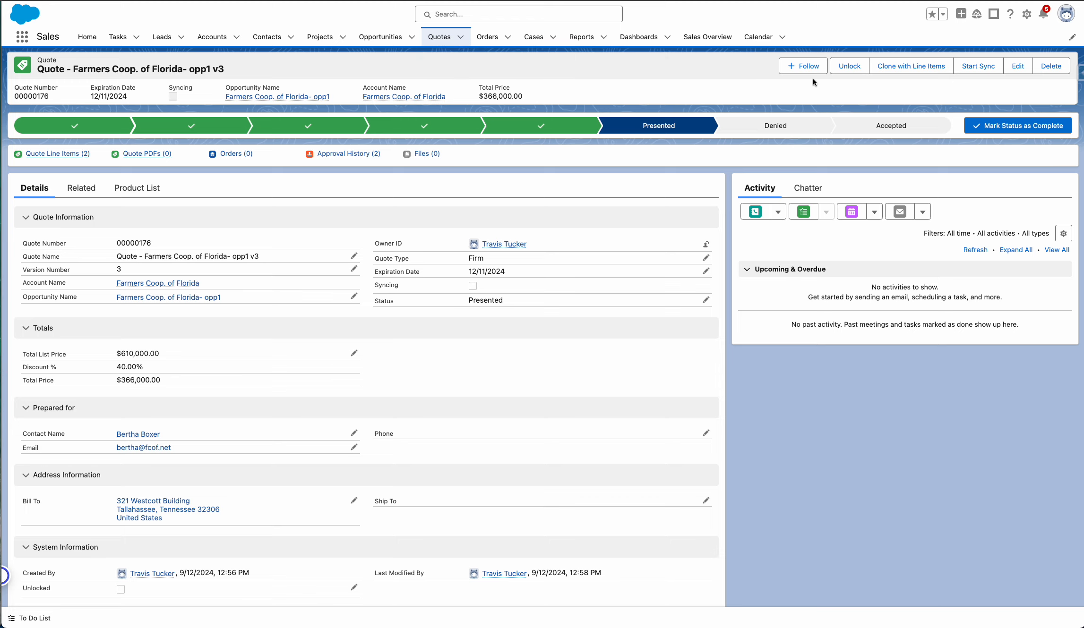
Show the v3 quote's product list and unlock the quote with reason "Need to update the quantity for the second line item from 5 to 10".
{"action": "left_click", "coordinate": [138, 189]}
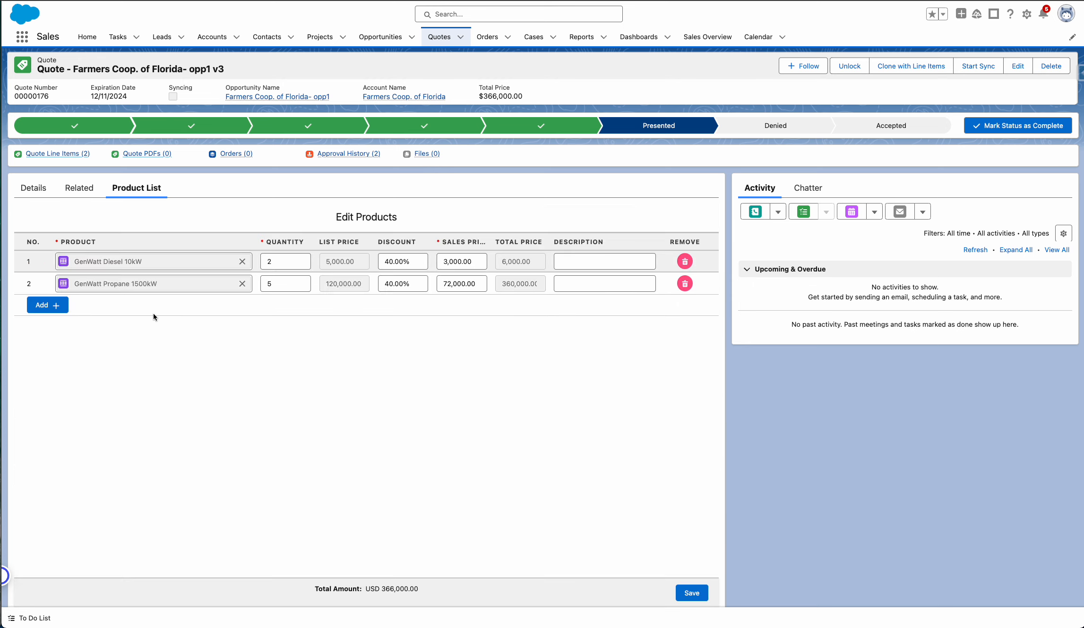
{"action": "left_click", "coordinate": [276, 286]}
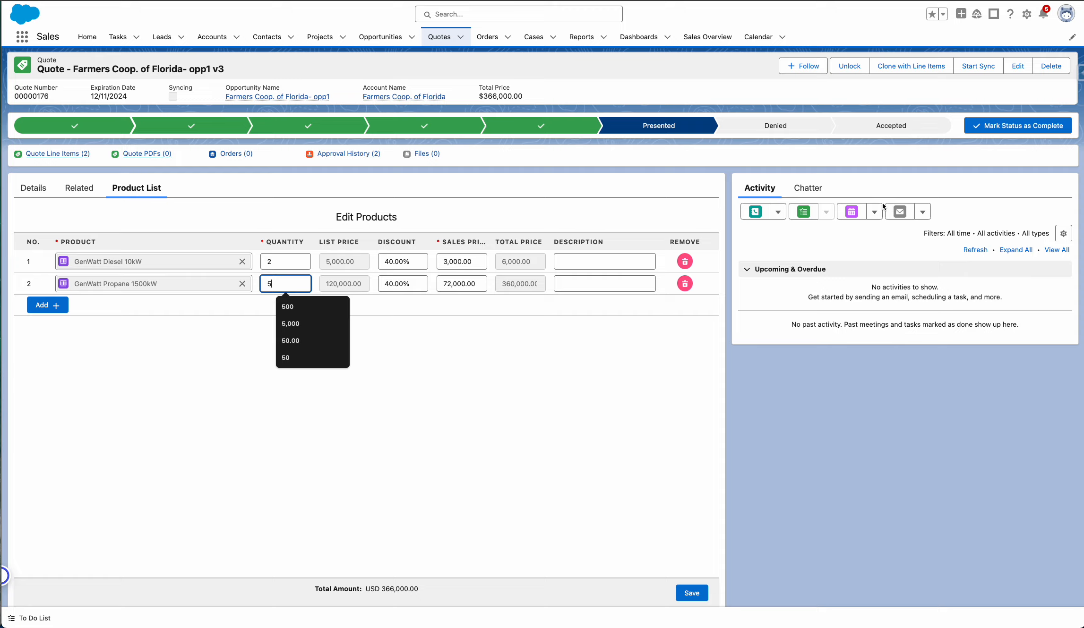
{"action": "left_click", "coordinate": [850, 68]}
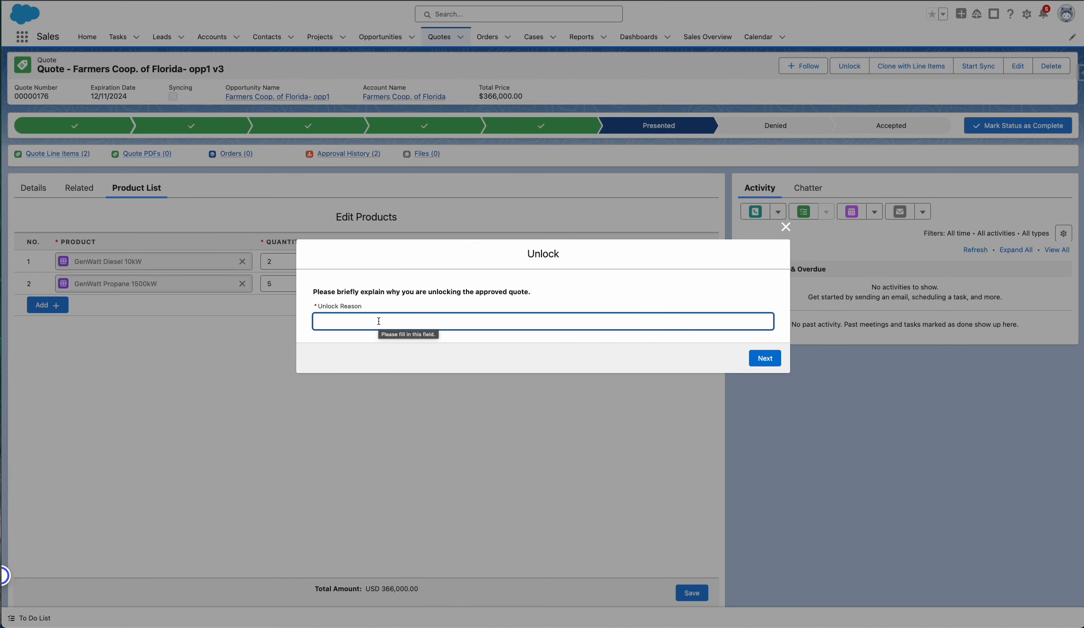
{"action": "type", "text": "Need to "}
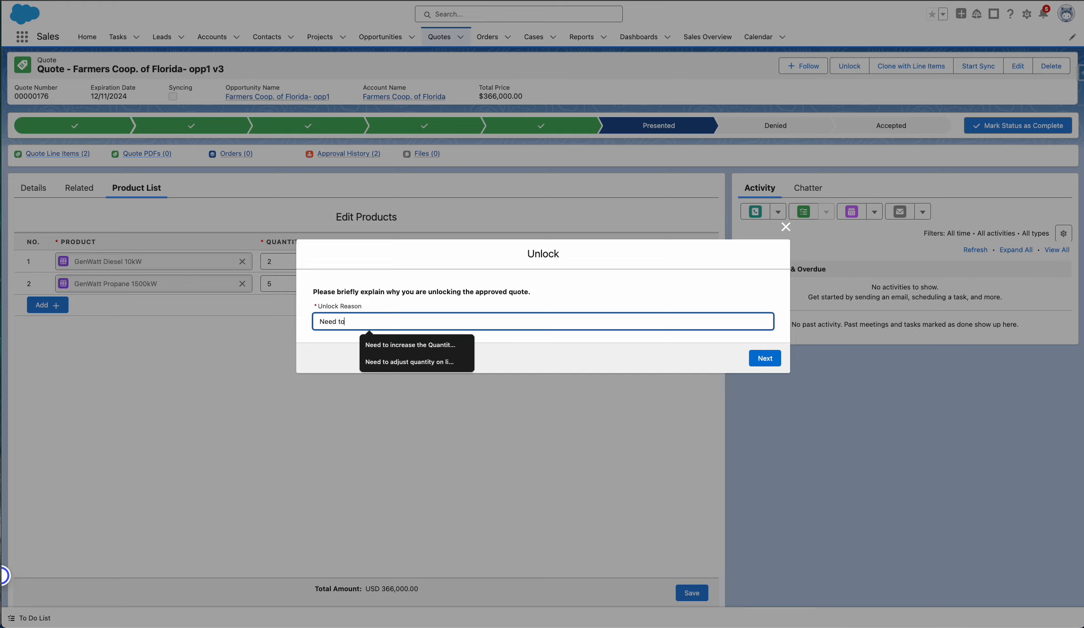
{"action": "type", "text": "update "}
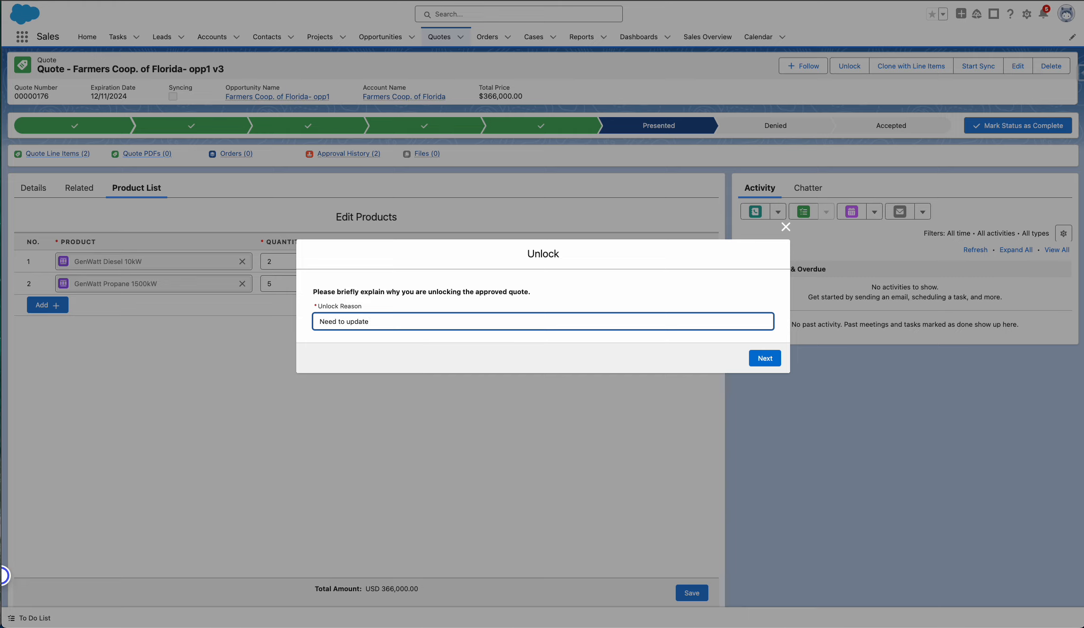
{"action": "type", "text": "the second line item from"}
{"action": "left_click", "coordinate": [380, 325]}
{"action": "type", "text": "quantity for the second line item from"}
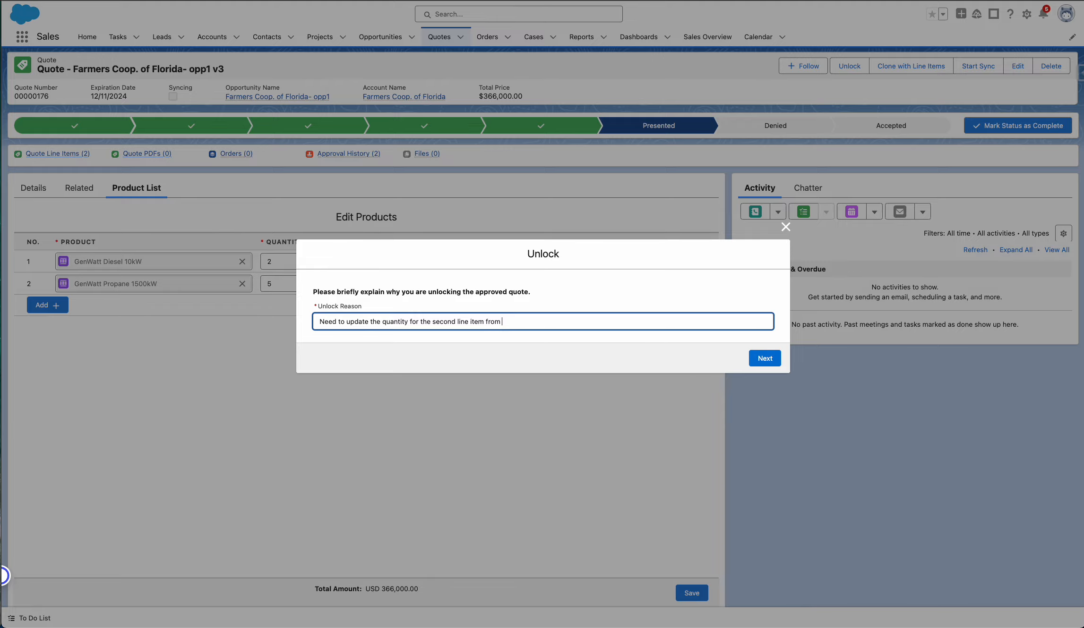
{"action": "type", "text": " 5 to 10"}
{"action": "left_click", "coordinate": [777, 359]}
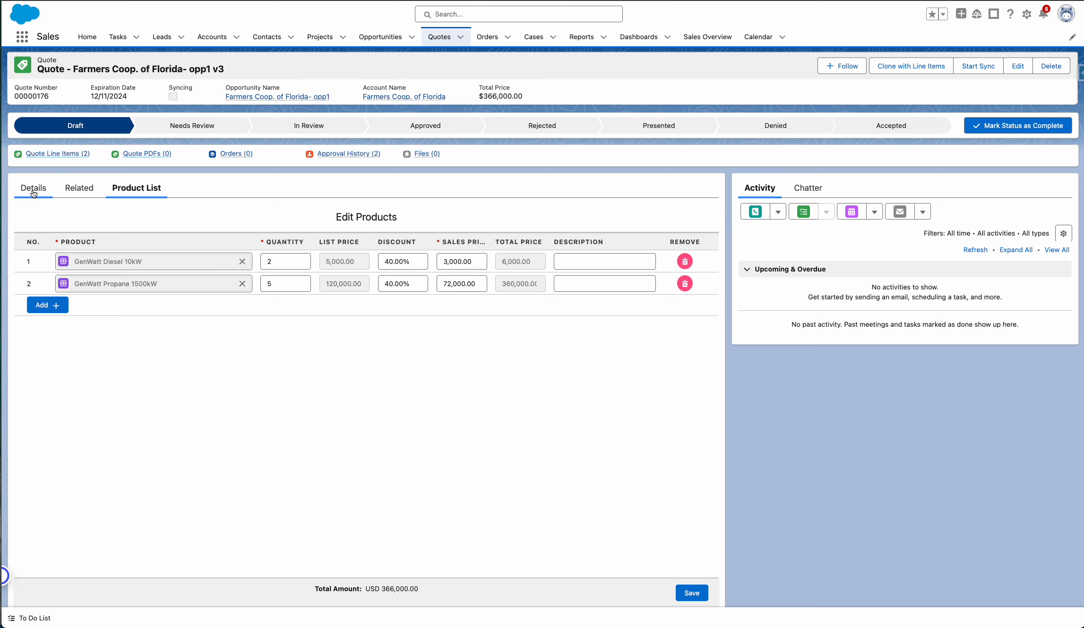
Check the quote's details, then set the GenWatt Propane 1500kW quantity to 10 in the product list and save it.
{"action": "left_click", "coordinate": [34, 191]}
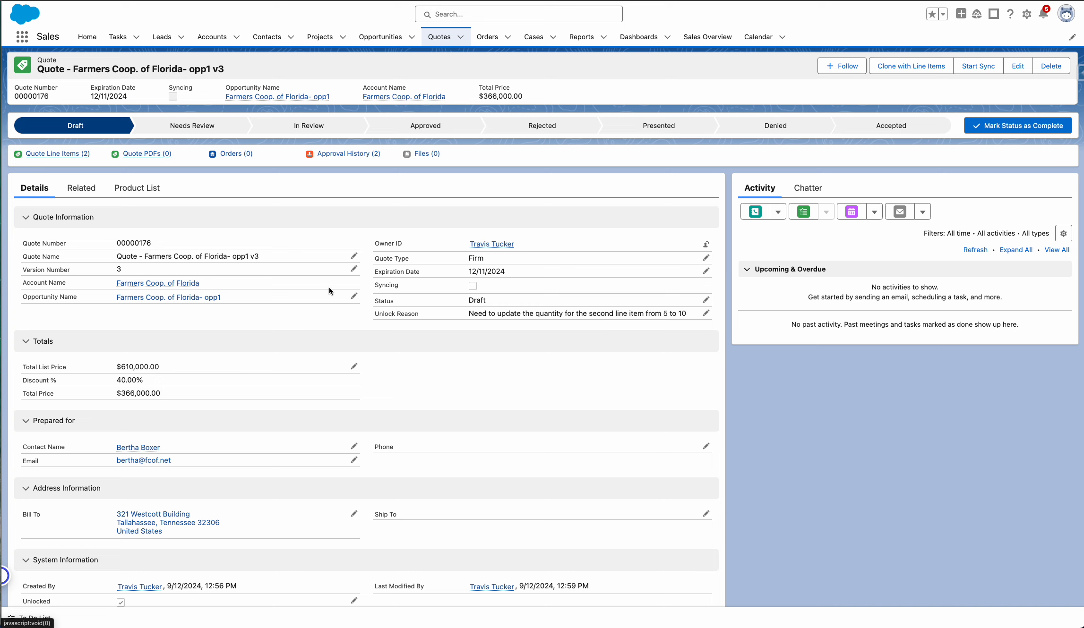
{"action": "left_click", "coordinate": [137, 187]}
{"action": "left_click", "coordinate": [299, 282]}
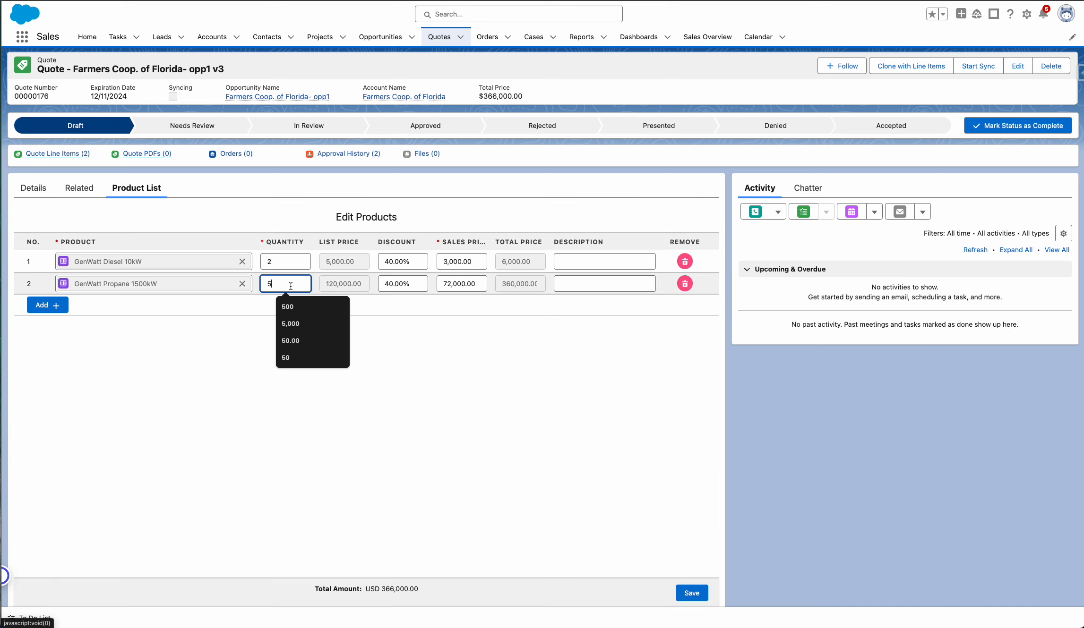
{"action": "key", "text": "BackSpace"}
{"action": "type", "text": "10"}
{"action": "left_click", "coordinate": [161, 466]}
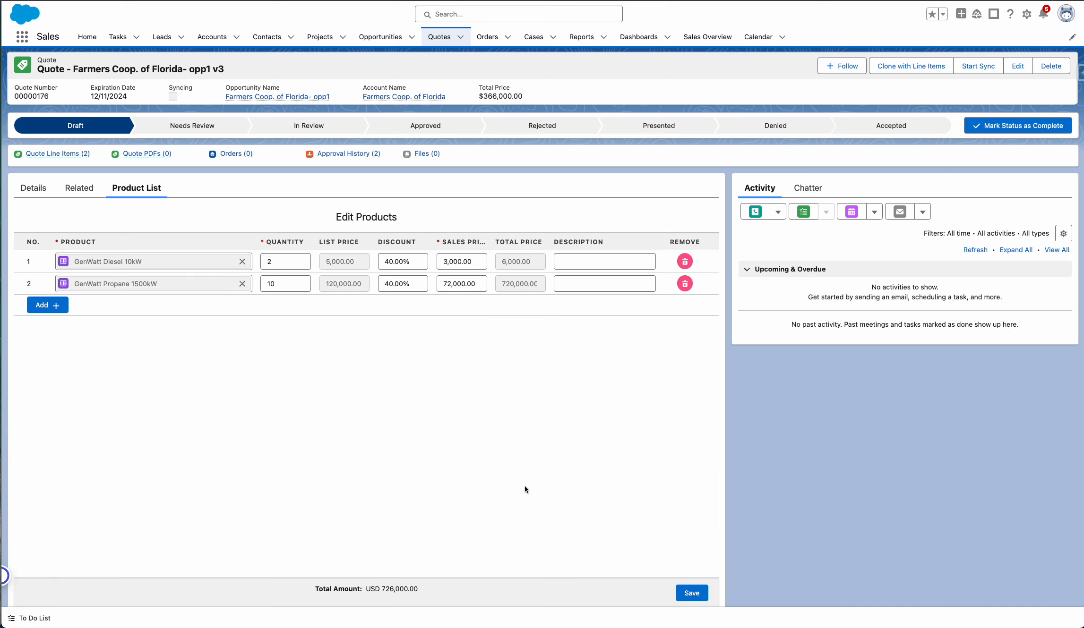
{"action": "left_click", "coordinate": [690, 592]}
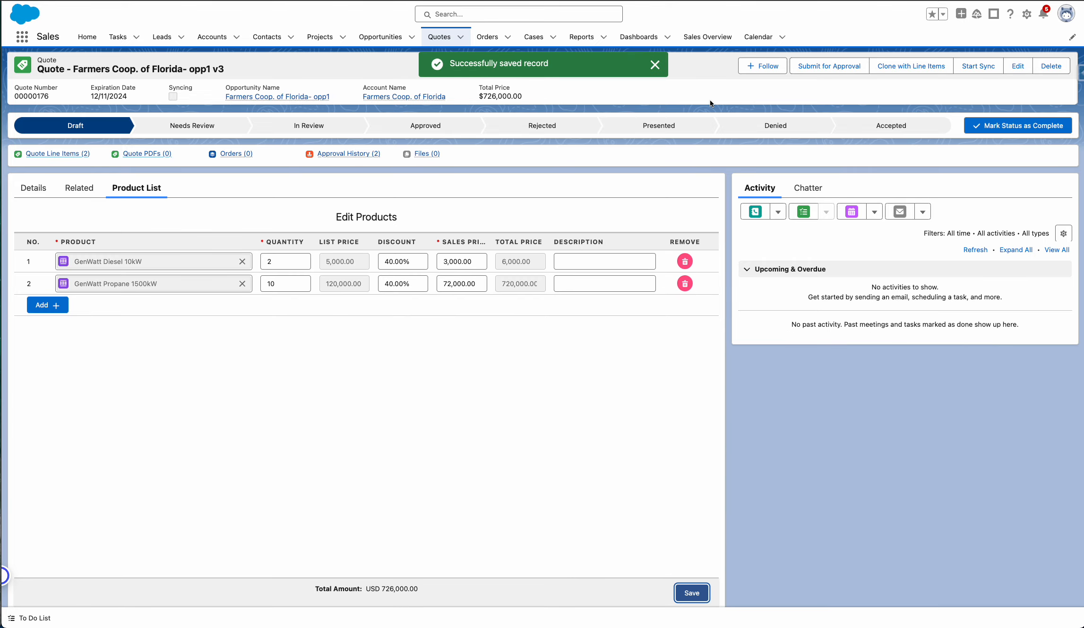
Submit the v3 quote for approval with the comment "Submitting for approval again because I needed to change the quantity from 5 to 10".
{"action": "left_click", "coordinate": [817, 71]}
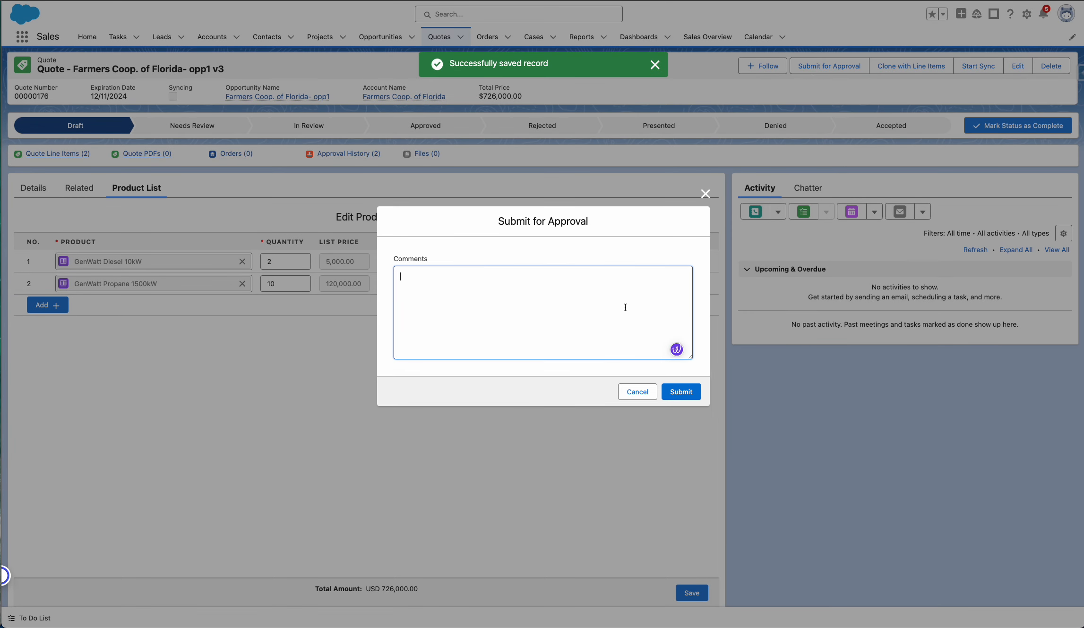
{"action": "type", "text": "Subm"}
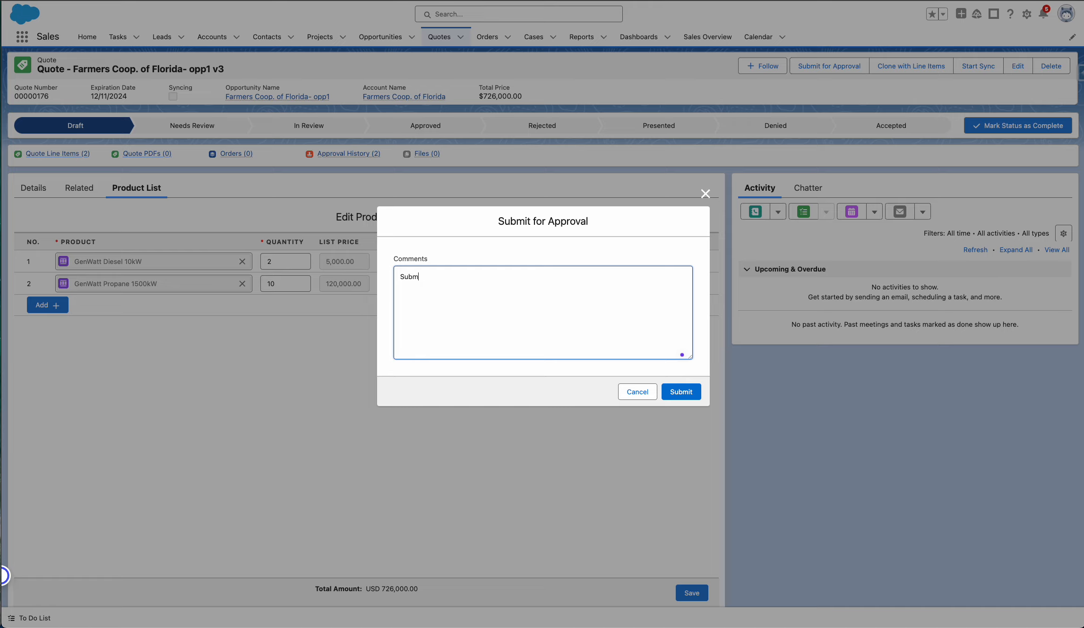
{"action": "type", "text": "itting for approval again because I n"}
{"action": "type", "text": "eeded to change the"}
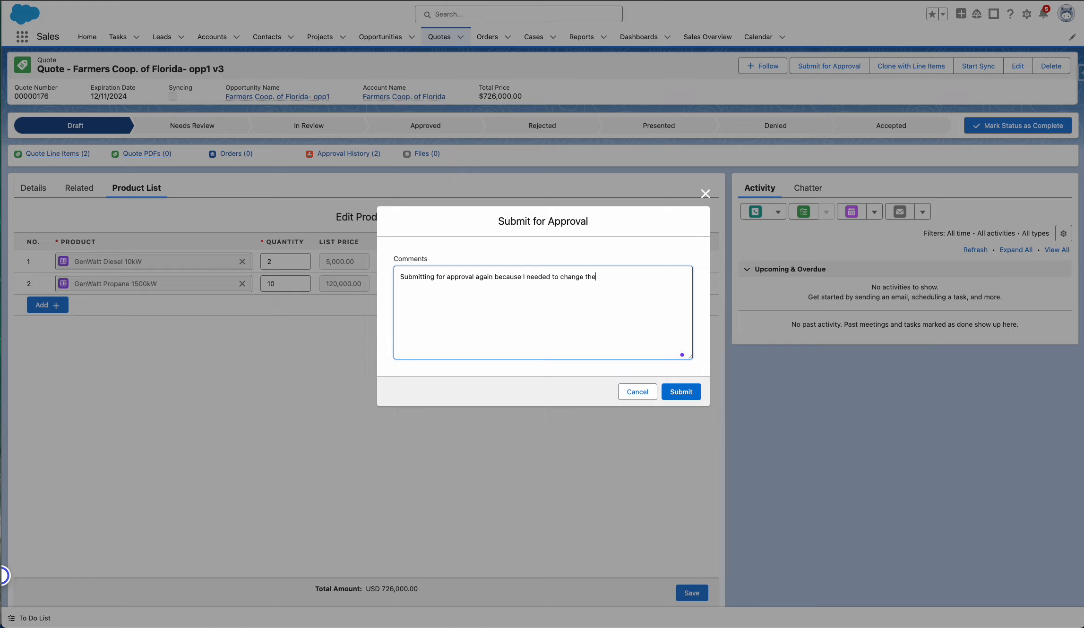
{"action": "type", "text": " quantity f"}
{"action": "type", "text": "rom 5 to"}
{"action": "type", "text": "to 10"}
{"action": "left_click", "coordinate": [689, 401]}
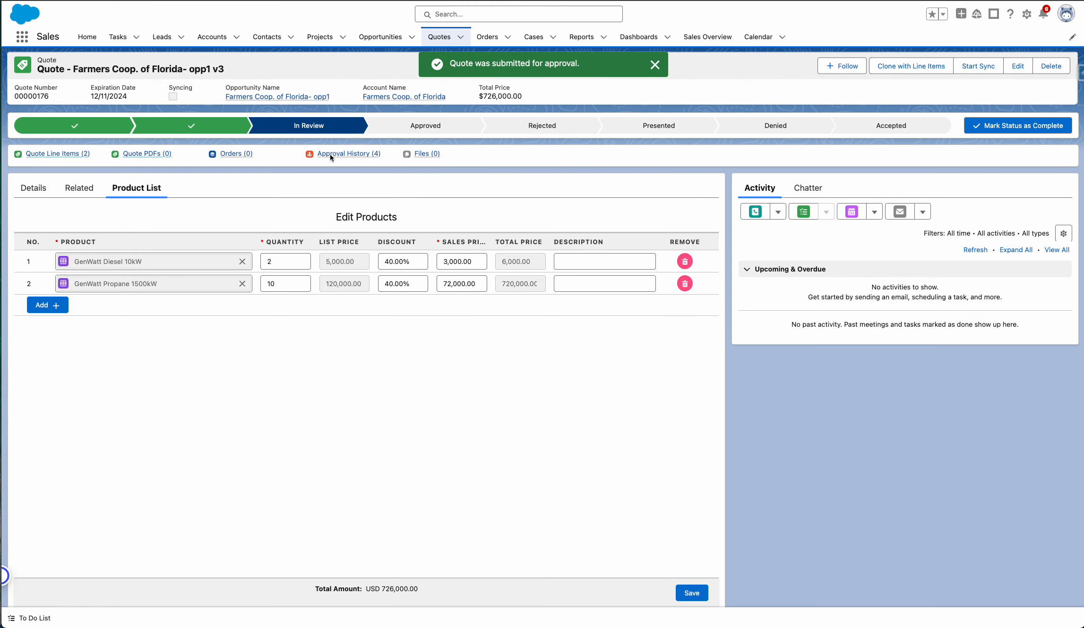
Open the pending Sales Manager step from the v3 quote's approval history and approve it without comments.
{"action": "mouse_move", "coordinate": [333, 156]}
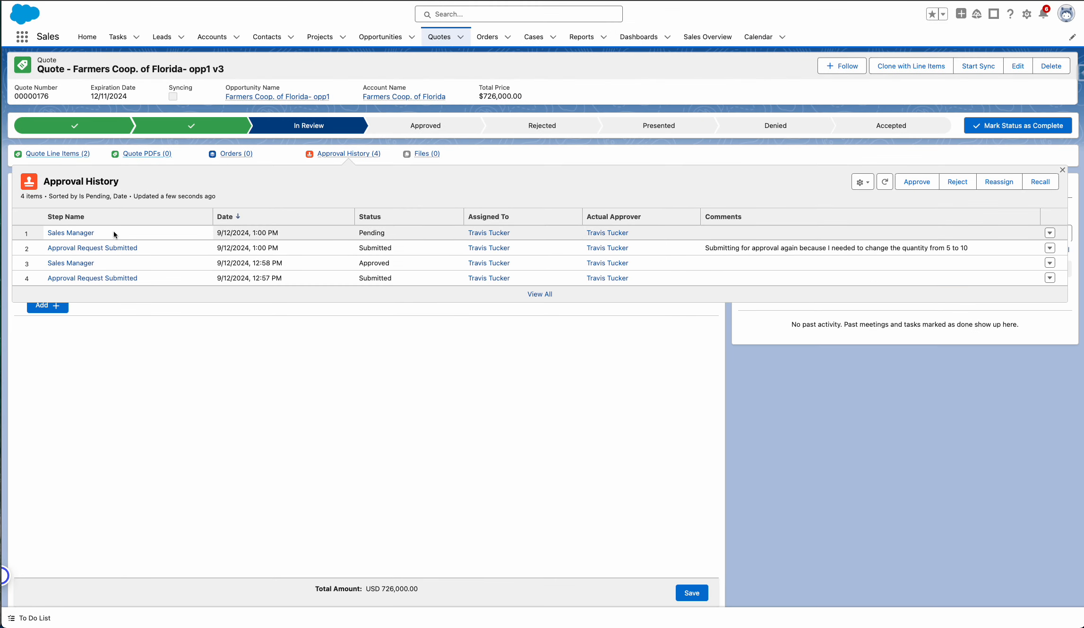
{"action": "left_click", "coordinate": [83, 233]}
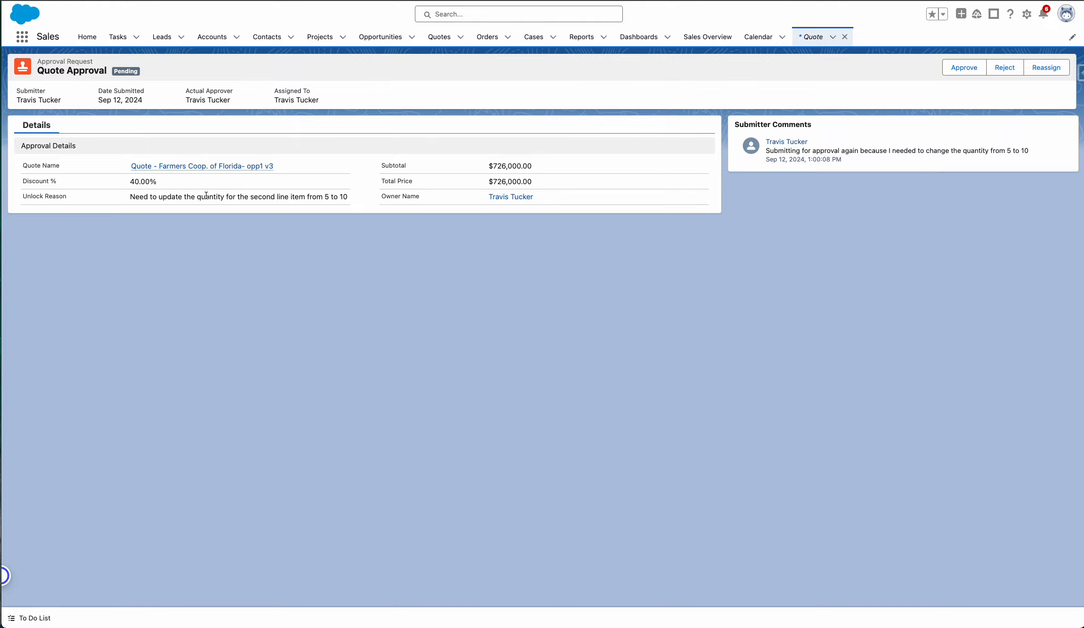
{"action": "left_click", "coordinate": [961, 69]}
{"action": "left_click", "coordinate": [677, 392]}
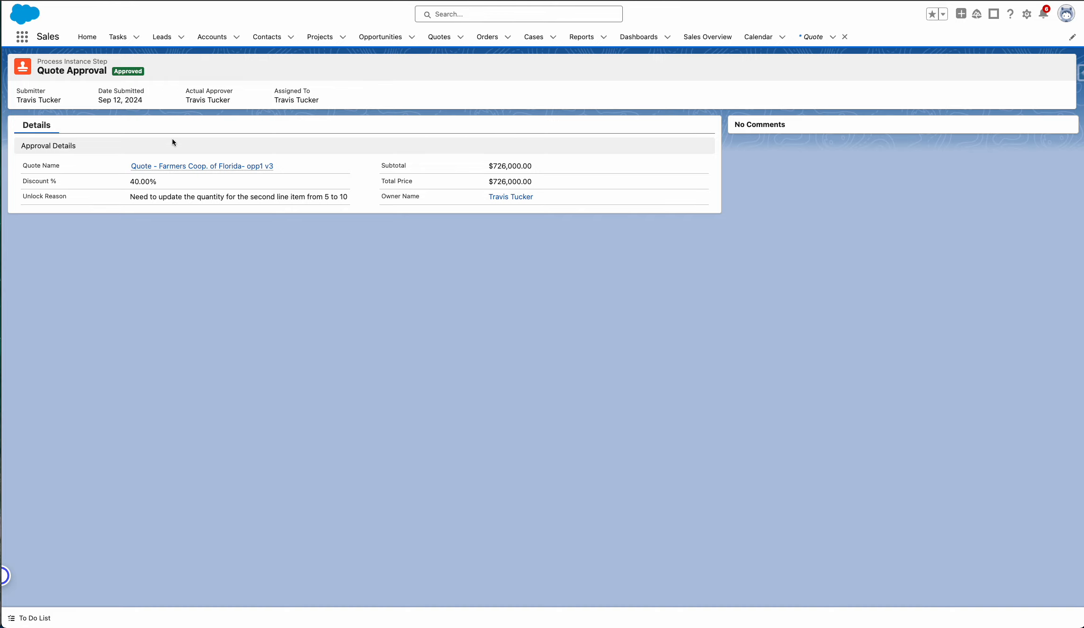
Return from the approval record to the v3 quote and set its current status to Presented.
{"action": "left_click", "coordinate": [175, 167]}
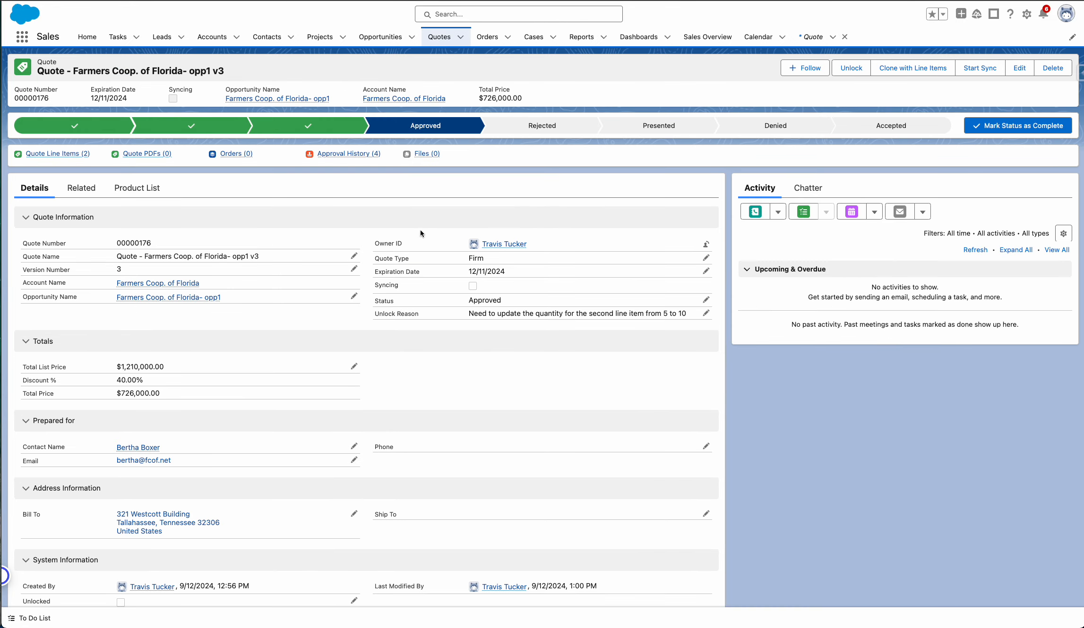
{"action": "left_click", "coordinate": [659, 125]}
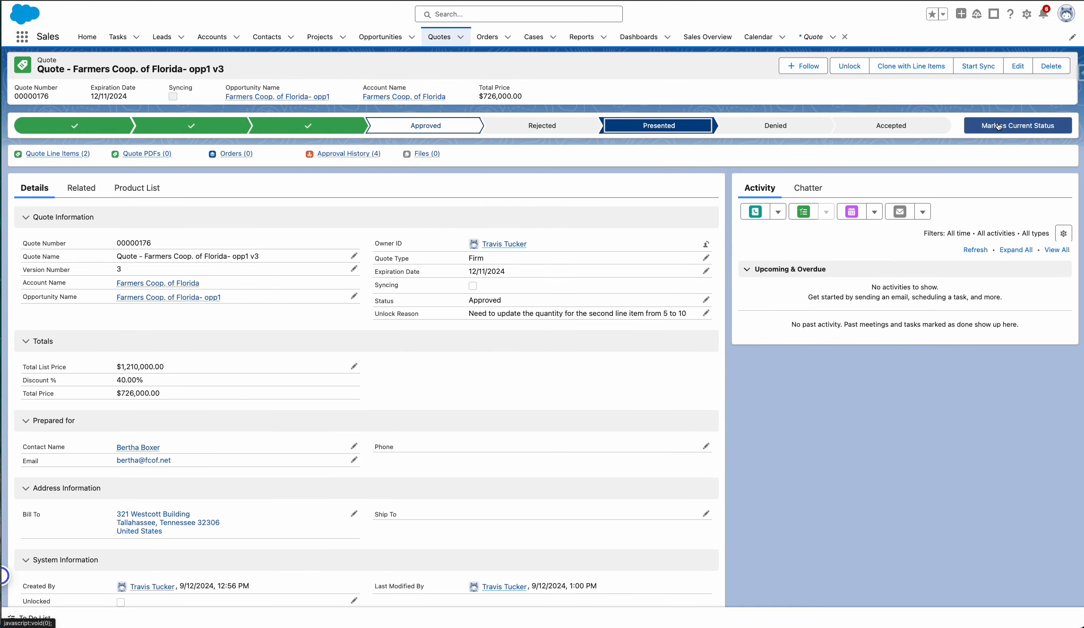
{"action": "left_click", "coordinate": [1008, 126]}
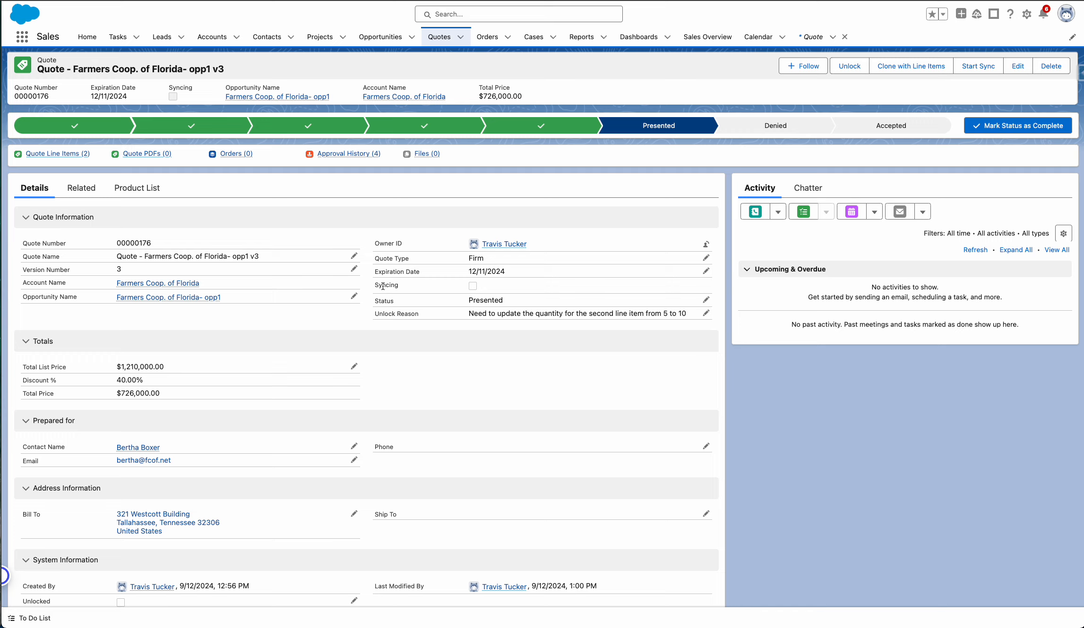
Sync the v3 quote with its opportunity in place of the previously synced quote, and set the quote's current status to Accepted.
{"action": "left_click", "coordinate": [878, 127]}
{"action": "left_click", "coordinate": [994, 127]}
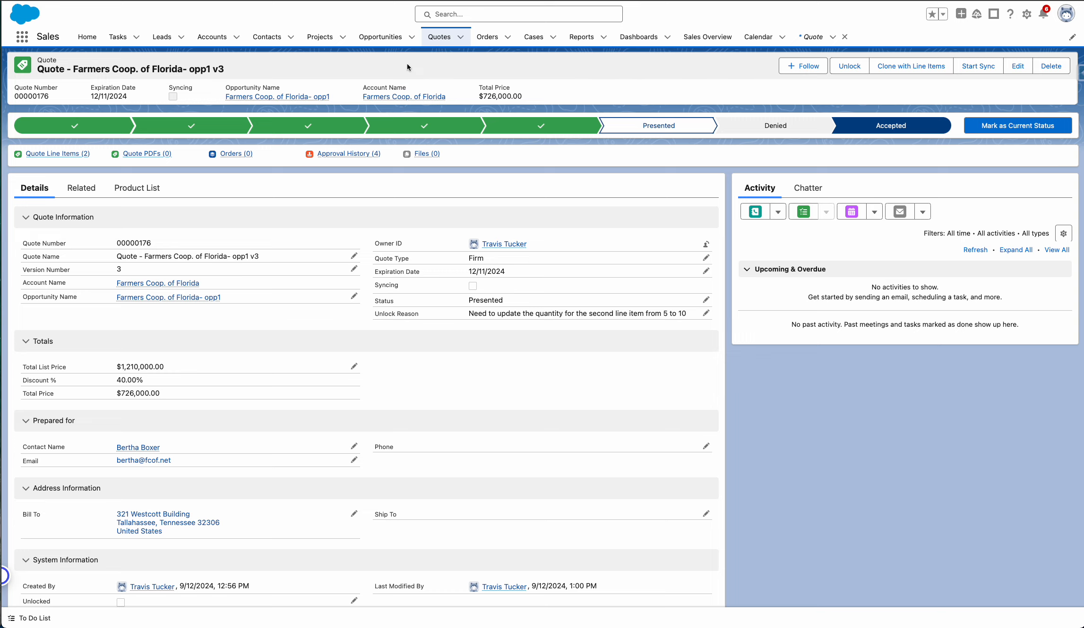
{"action": "left_click", "coordinate": [981, 70]}
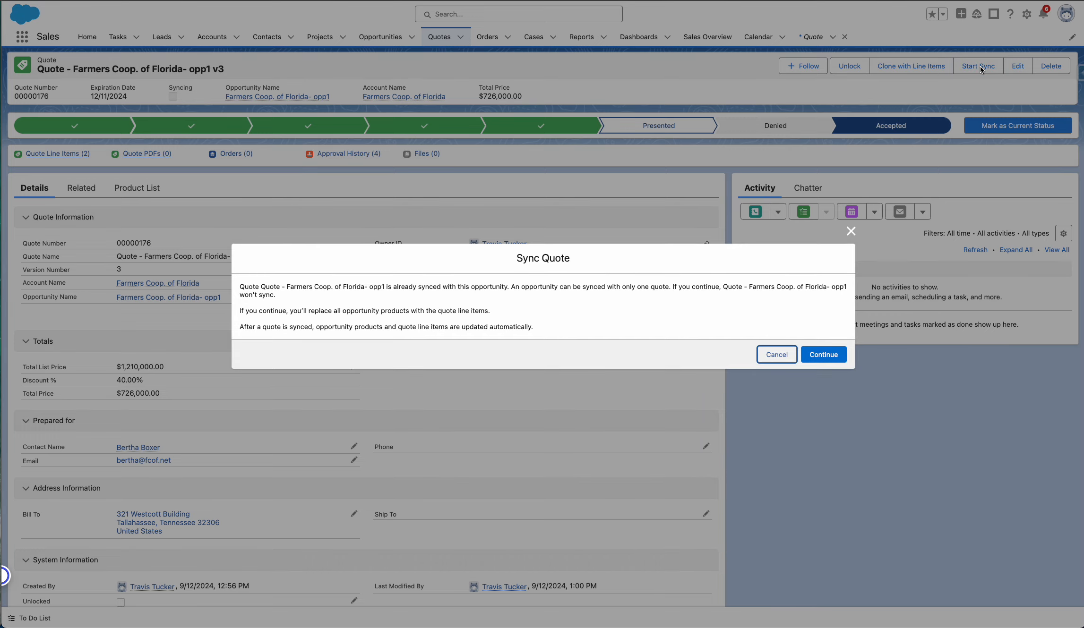
{"action": "left_click", "coordinate": [818, 358]}
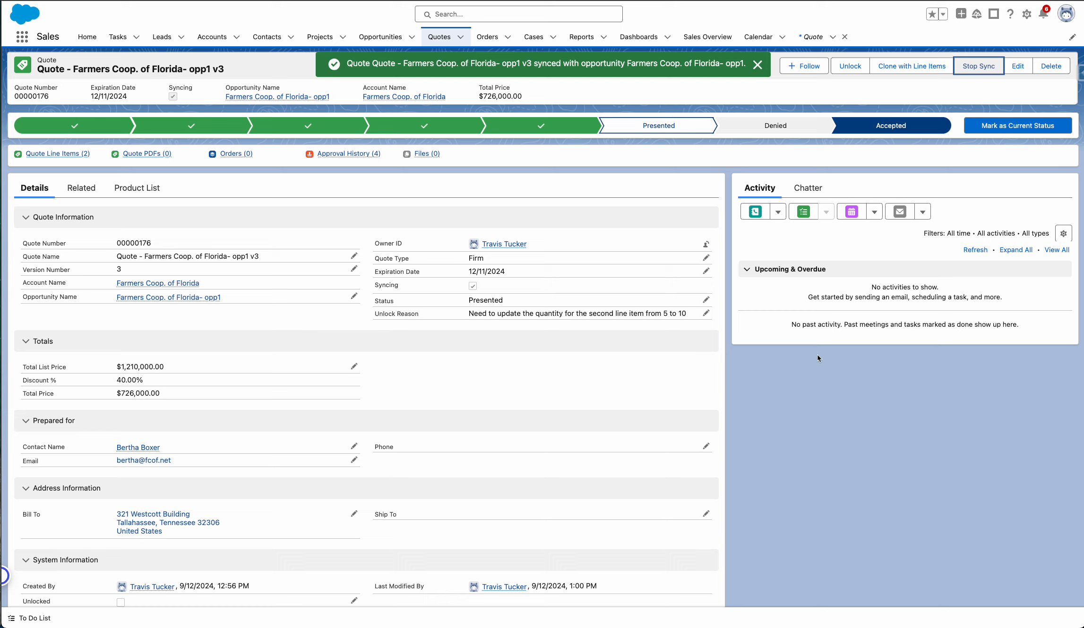
{"action": "left_click", "coordinate": [998, 126]}
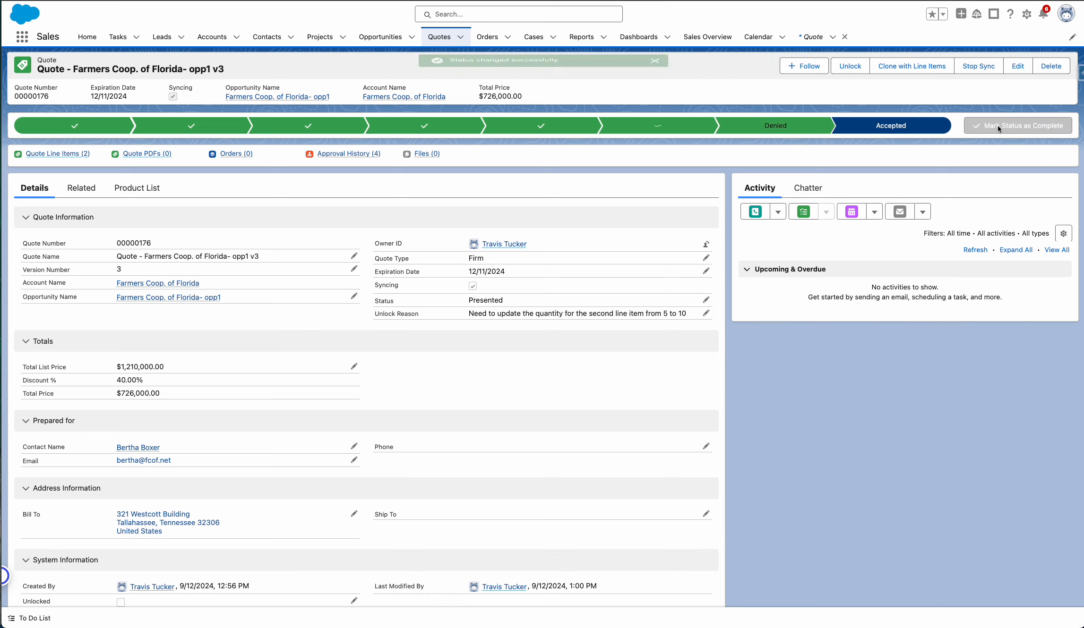
Go to the parent opportunity, reopen the v3 quote from its related quotes, and start creating an order from it.
{"action": "left_click", "coordinate": [265, 96]}
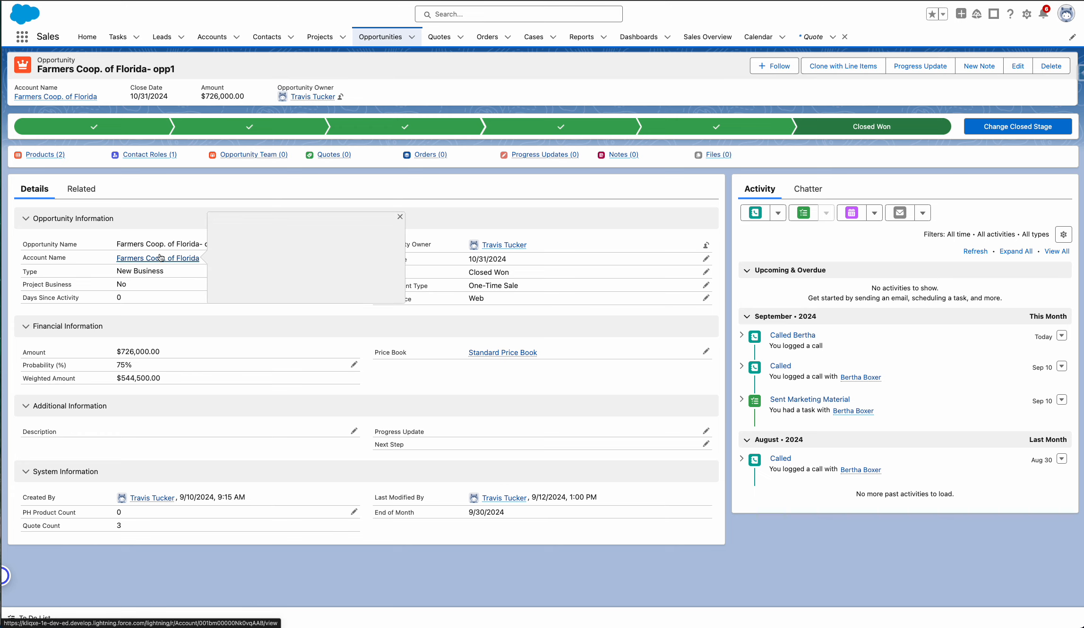
{"action": "mouse_move", "coordinate": [341, 159]}
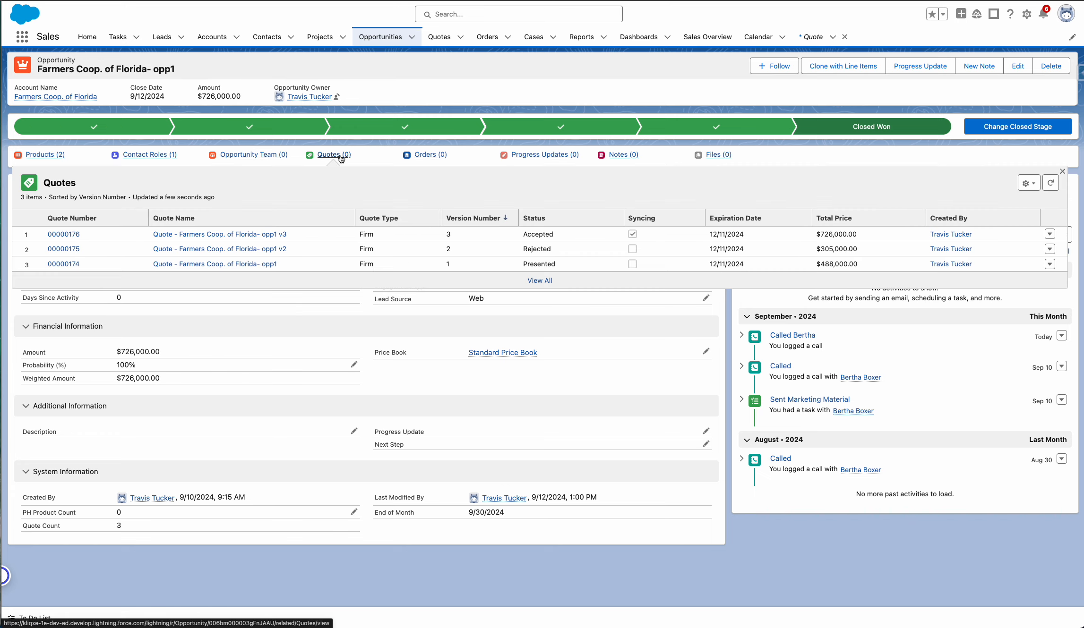
{"action": "left_click", "coordinate": [254, 235]}
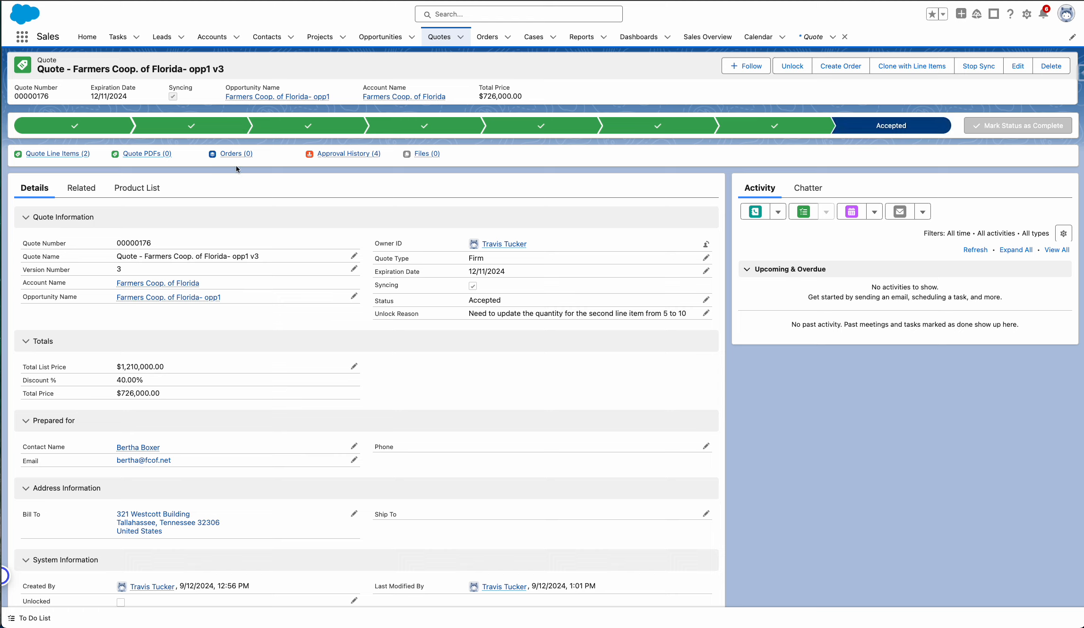
{"action": "left_click", "coordinate": [839, 66]}
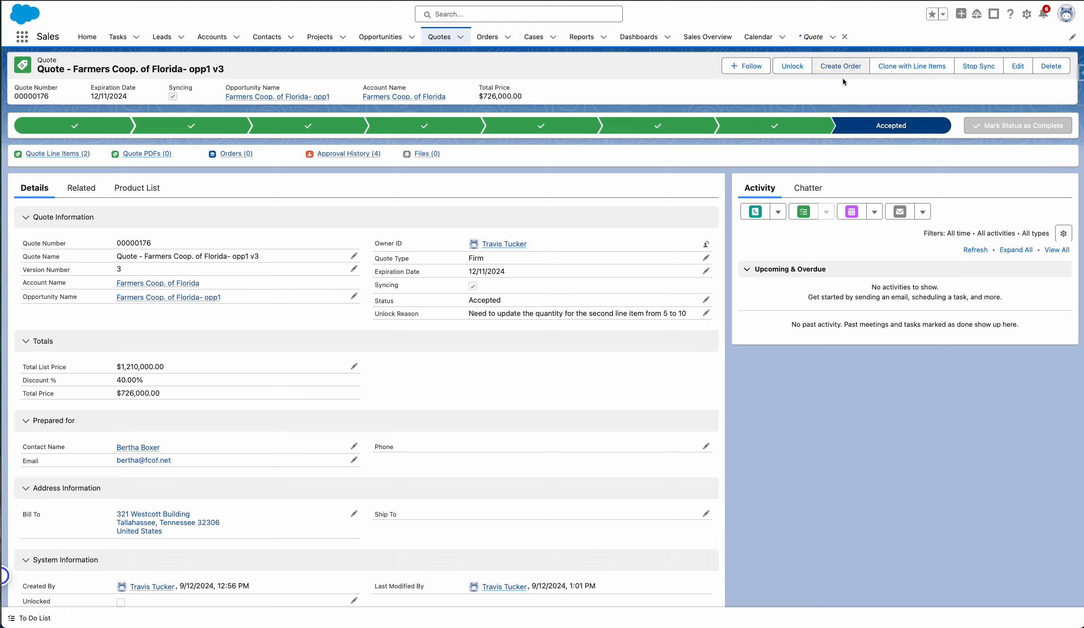